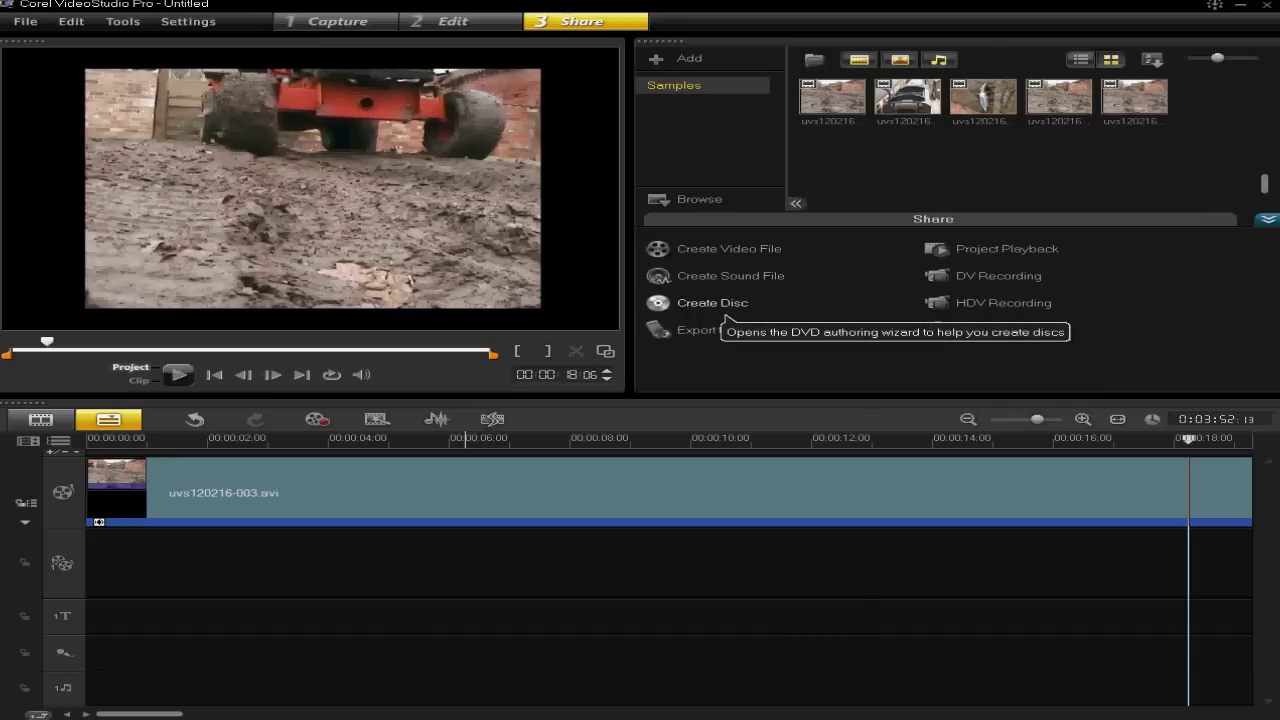
# Start creating a DVD disc from the project and open the chapter editor for its clip
pyautogui.click(725, 313)
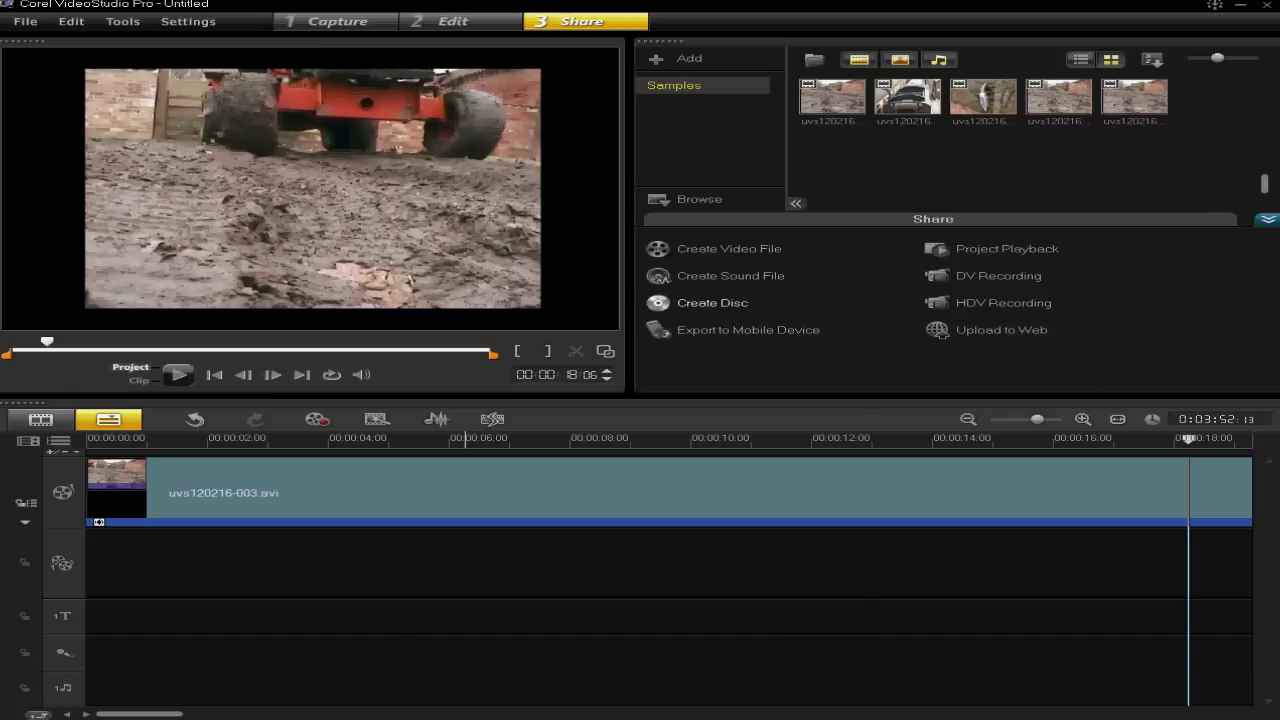
pyautogui.click(733, 316)
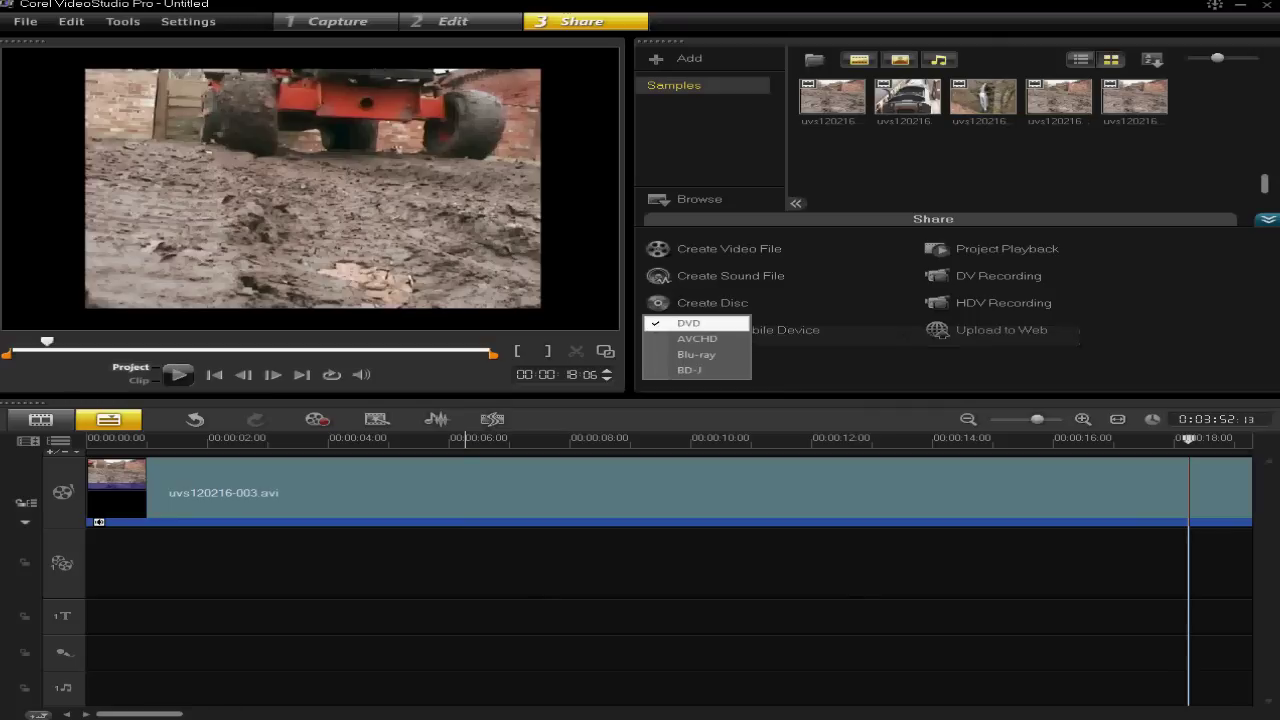
pyautogui.click(700, 323)
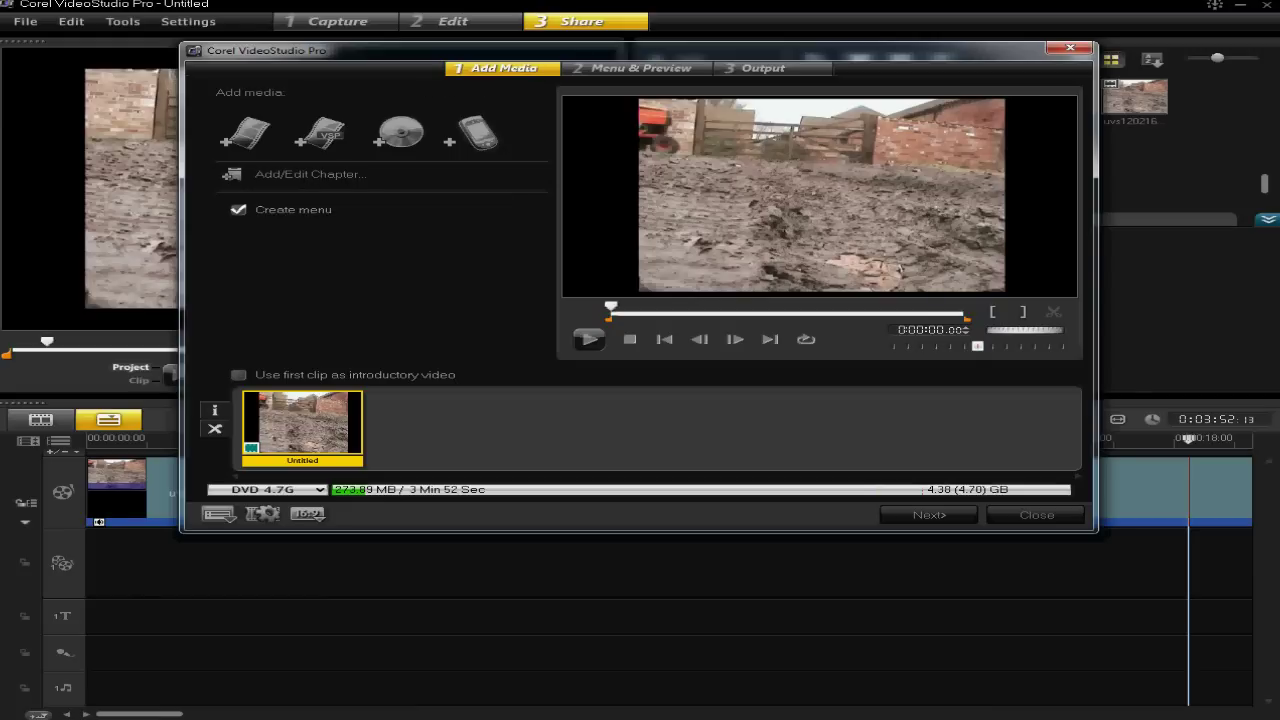
pyautogui.moveTo(560, 50); pyautogui.dragTo(543, 77)
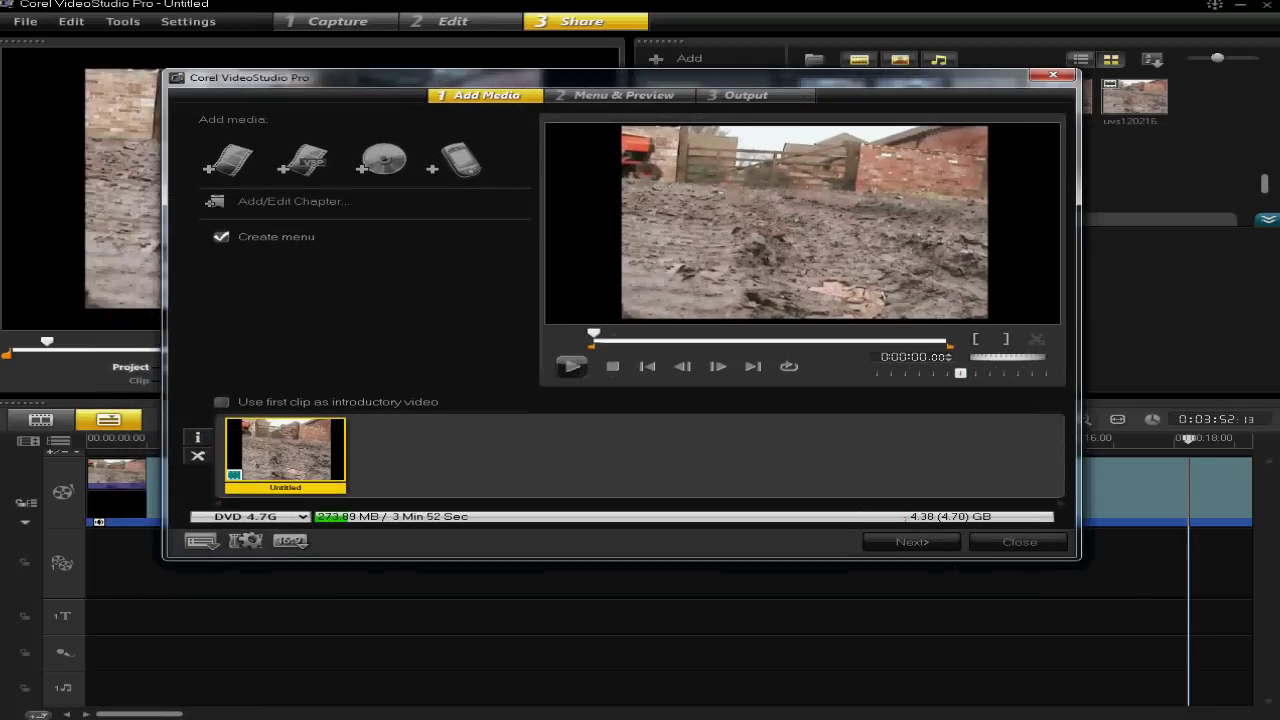
pyautogui.moveTo(543, 77); pyautogui.dragTo(916, 434)
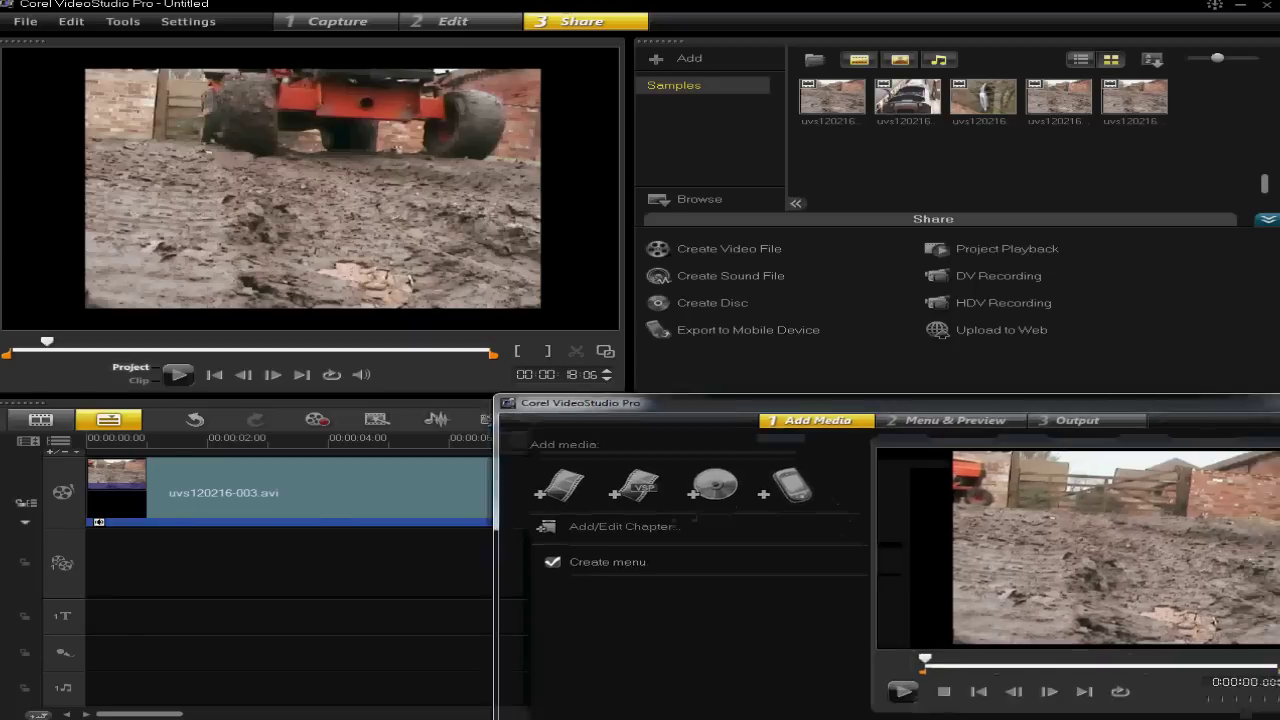
pyautogui.moveTo(650, 434); pyautogui.dragTo(208, 138)
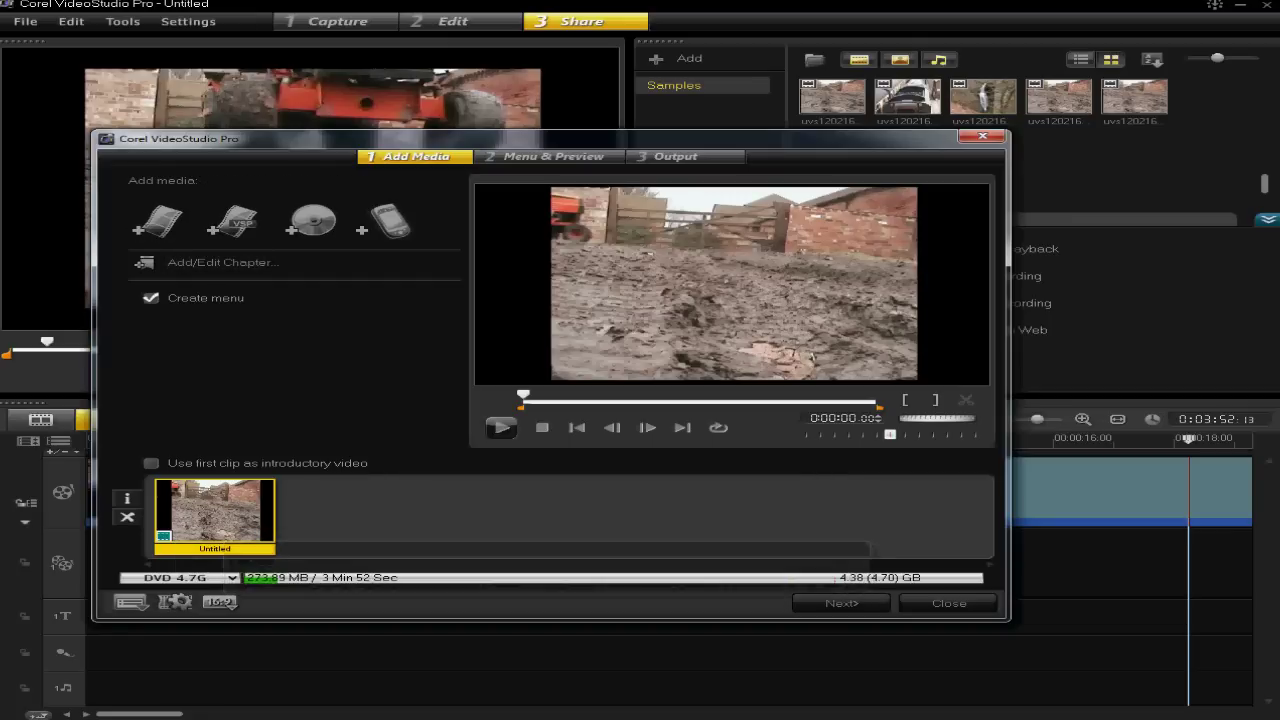
pyautogui.click(220, 262)
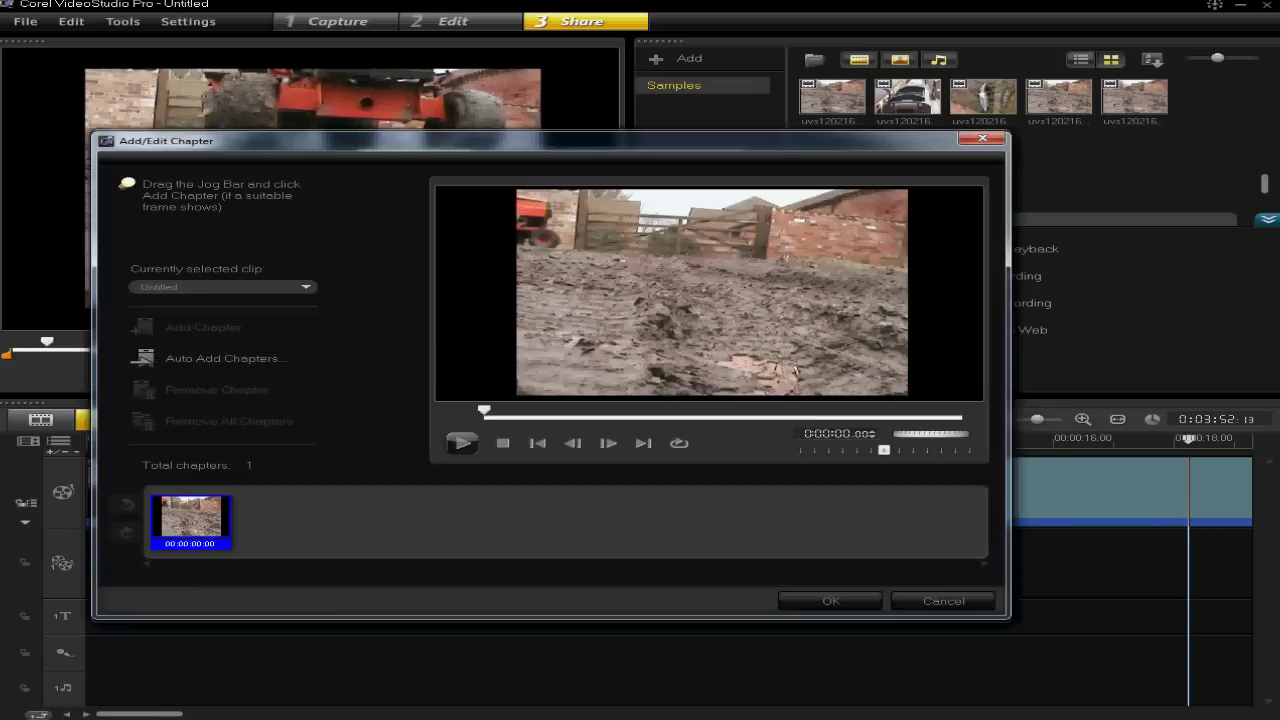
# Add chapters to the clip at 00:00:35:07 and 00:01:11:02
pyautogui.moveTo(484, 411); pyautogui.dragTo(558, 411)
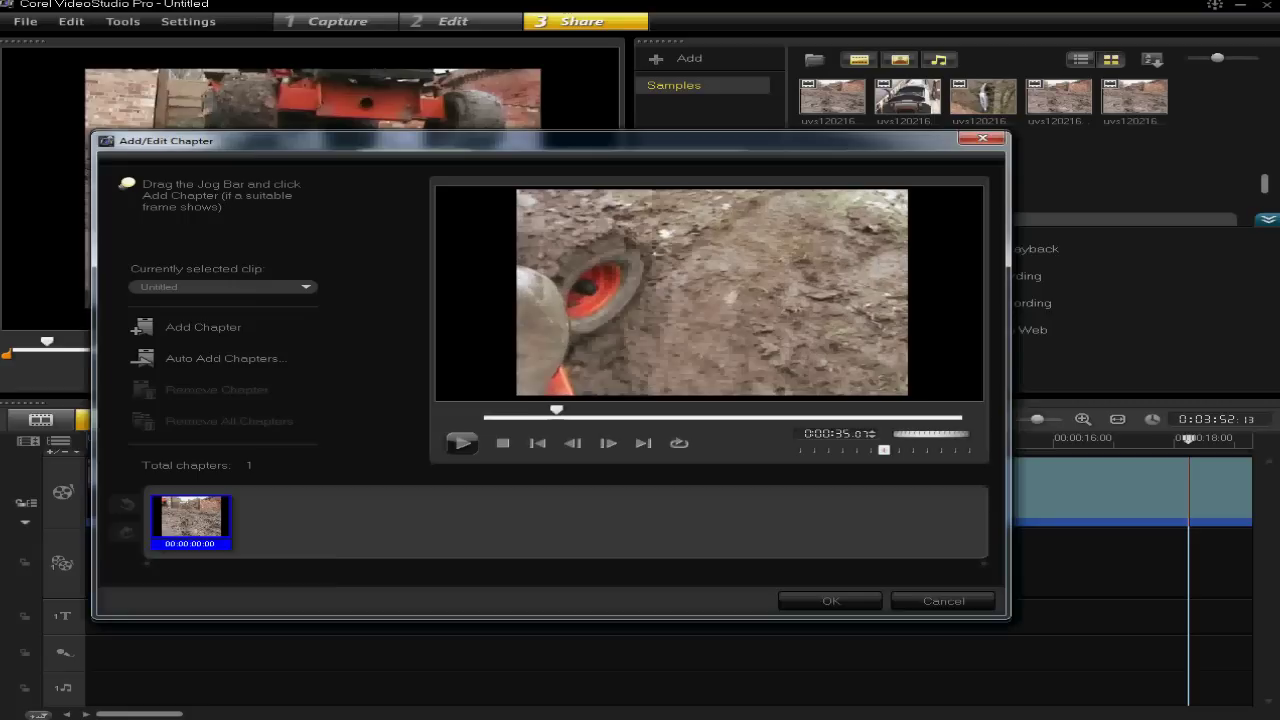
pyautogui.click(196, 335)
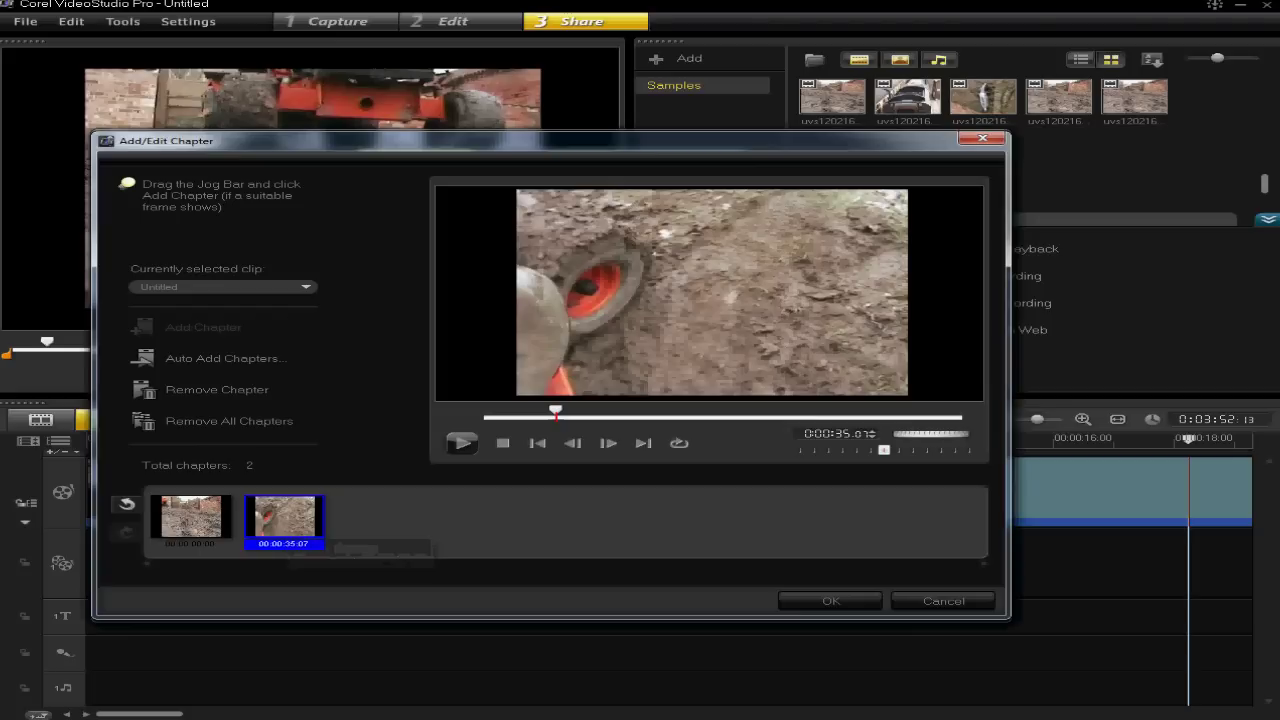
pyautogui.press('space')
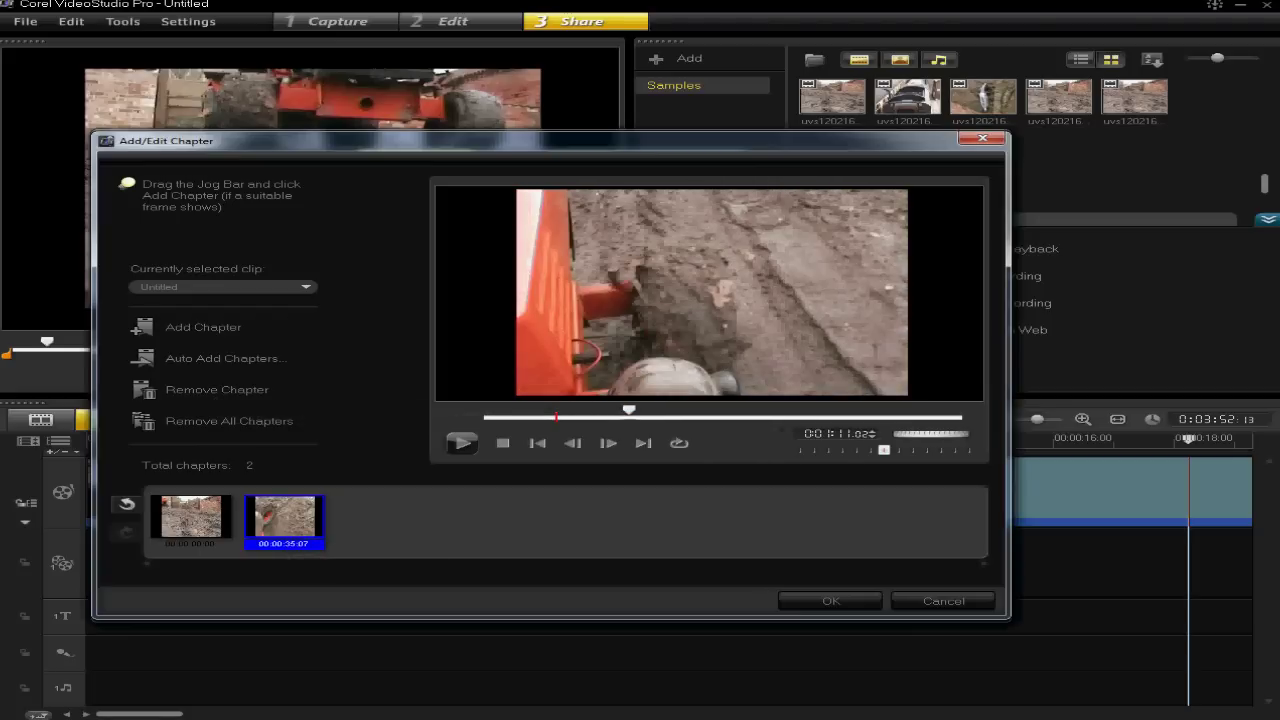
pyautogui.click(192, 330)
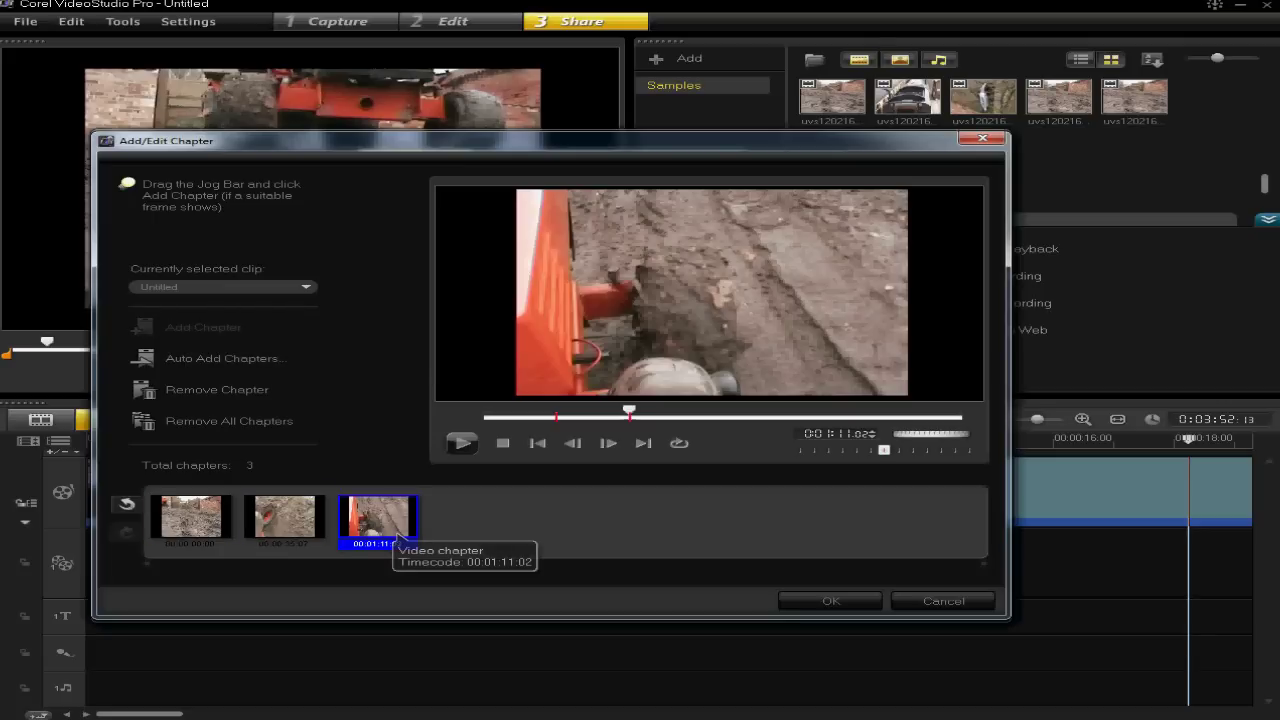
# Remove the chapter at 00:01:11:02 and clear all other added chapters
pyautogui.press('space')
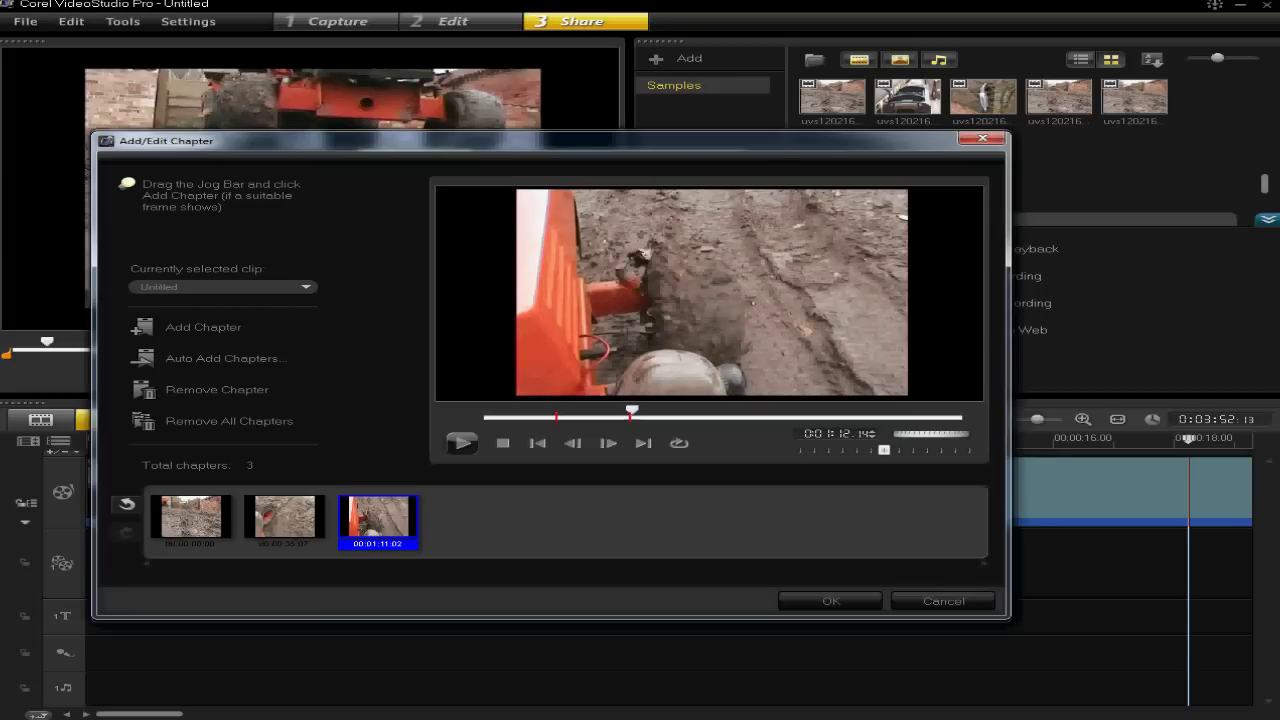
pyautogui.click(205, 389)
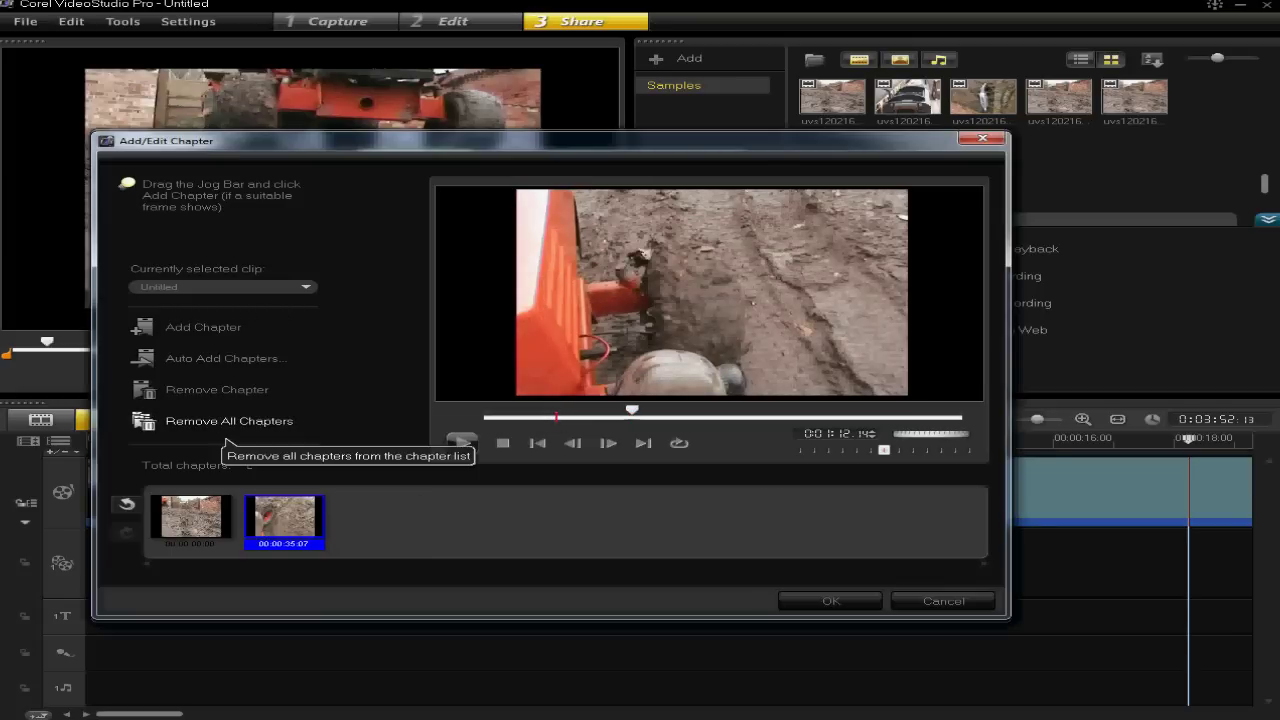
pyautogui.click(227, 436)
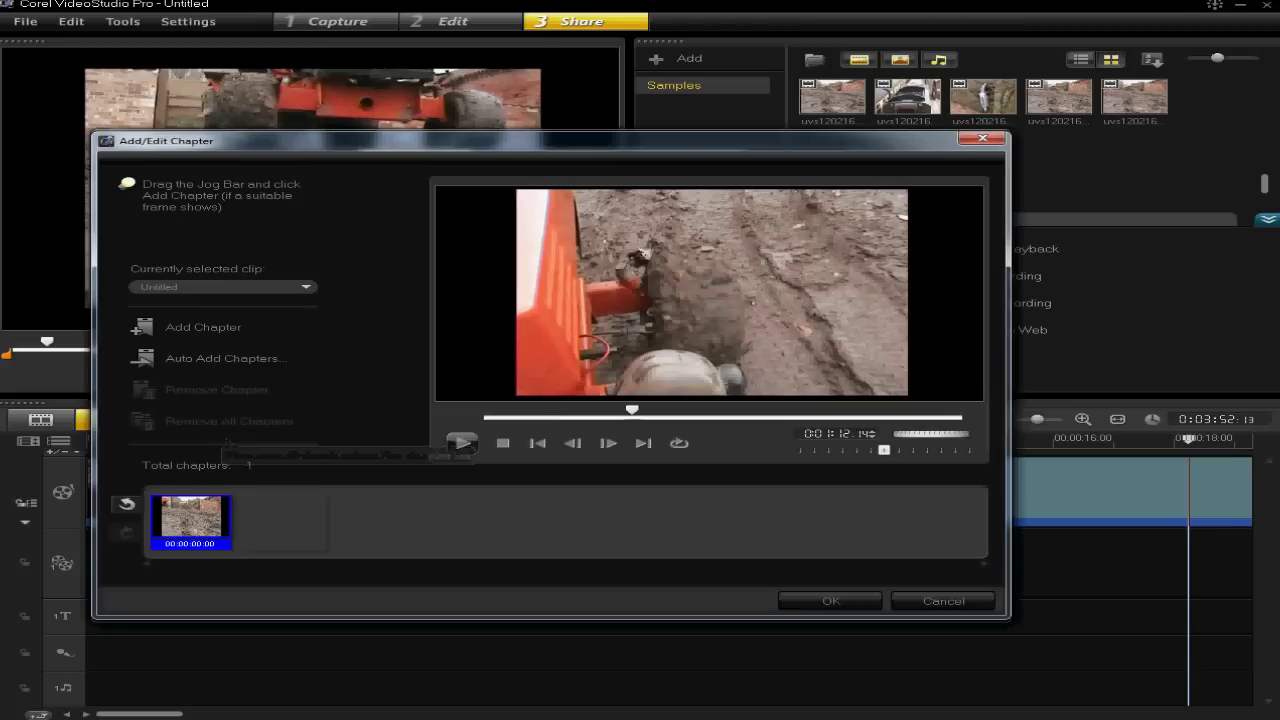
# Add chapters at 00:01:15:01 and 00:02:49:17, and clear the whole chapter list again
pyautogui.moveTo(632, 410)
pyautogui.mouseDown()
pyautogui.moveTo(504, 410)
pyautogui.moveTo(637, 410)
pyautogui.mouseUp()
pyautogui.click(203, 327)
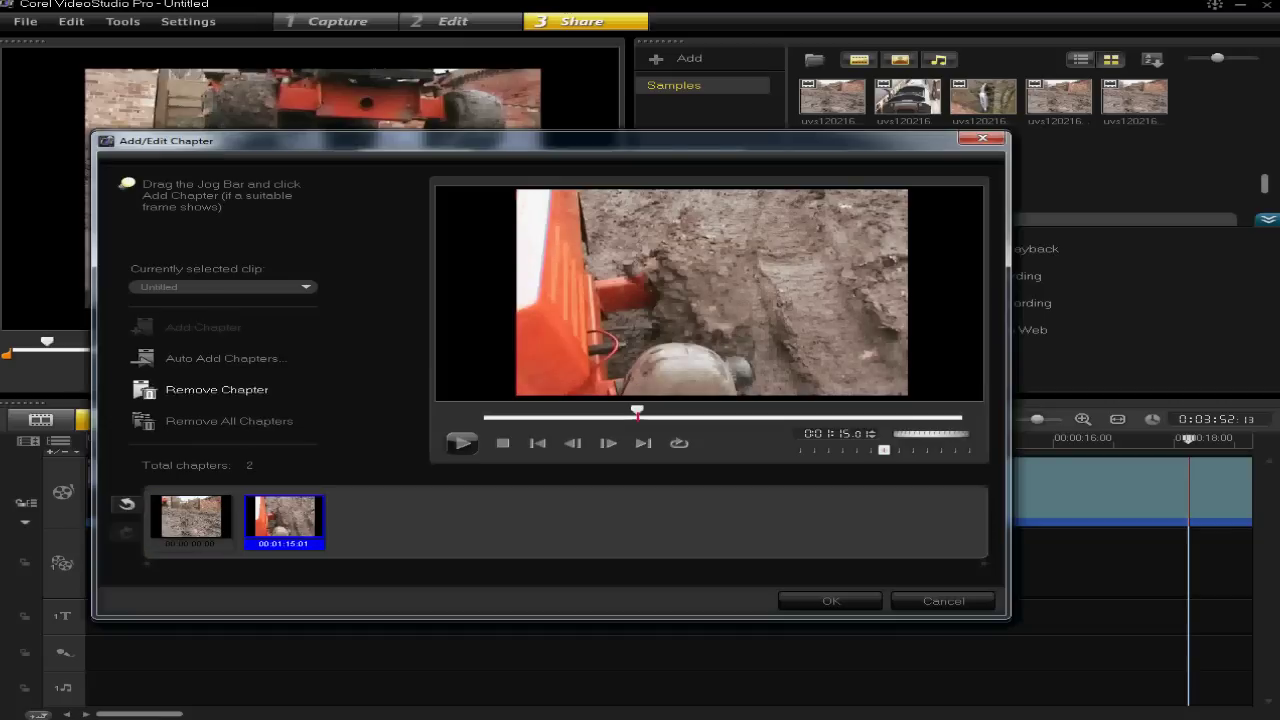
pyautogui.moveTo(637, 410); pyautogui.dragTo(831, 410)
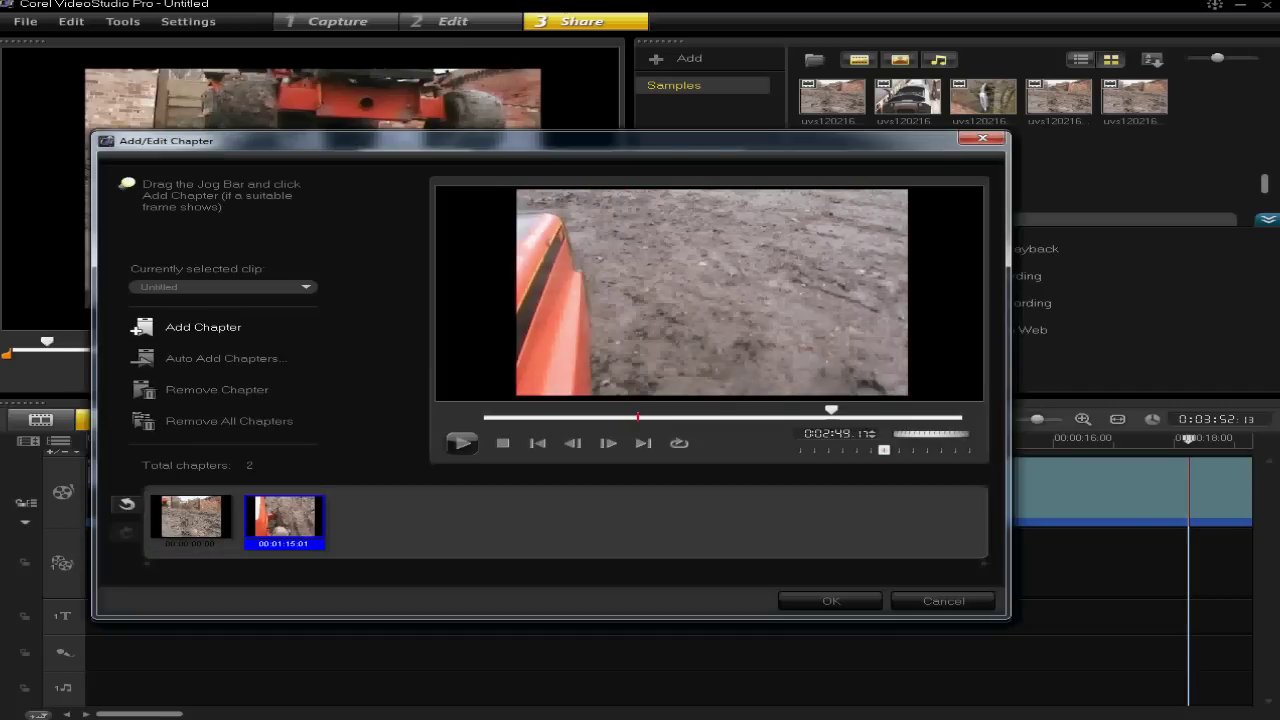
pyautogui.click(203, 327)
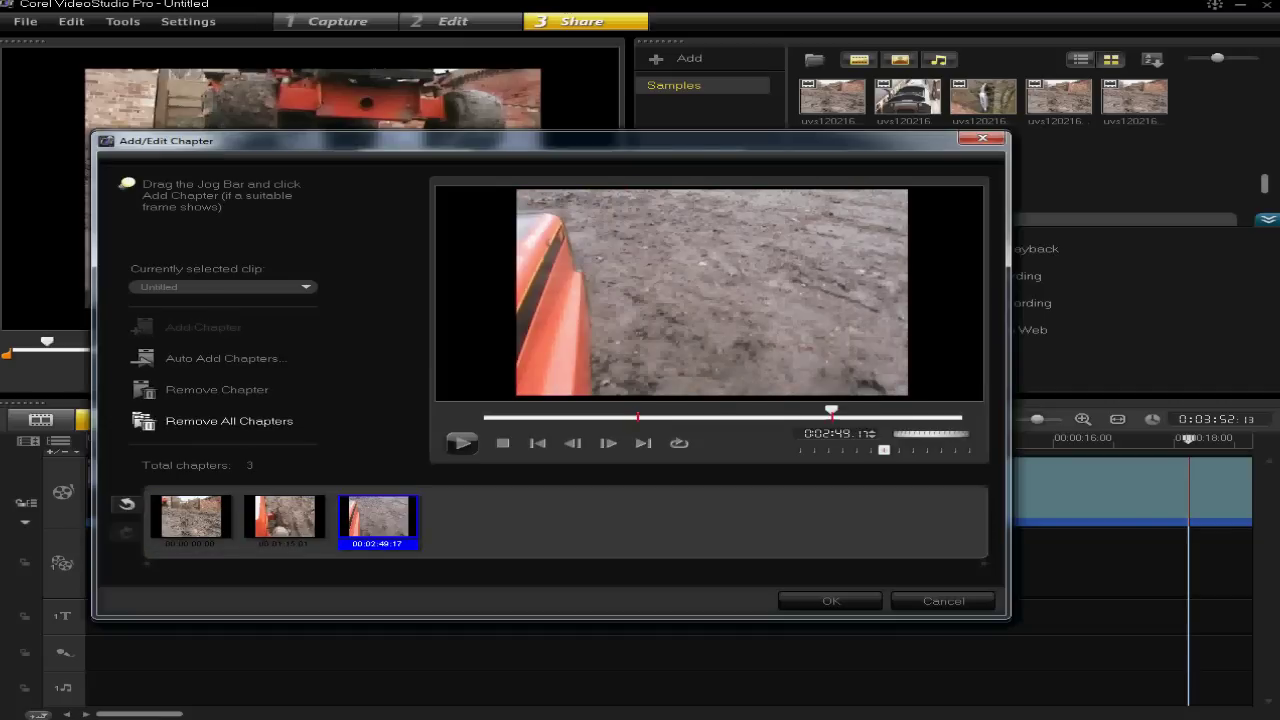
pyautogui.click(225, 421)
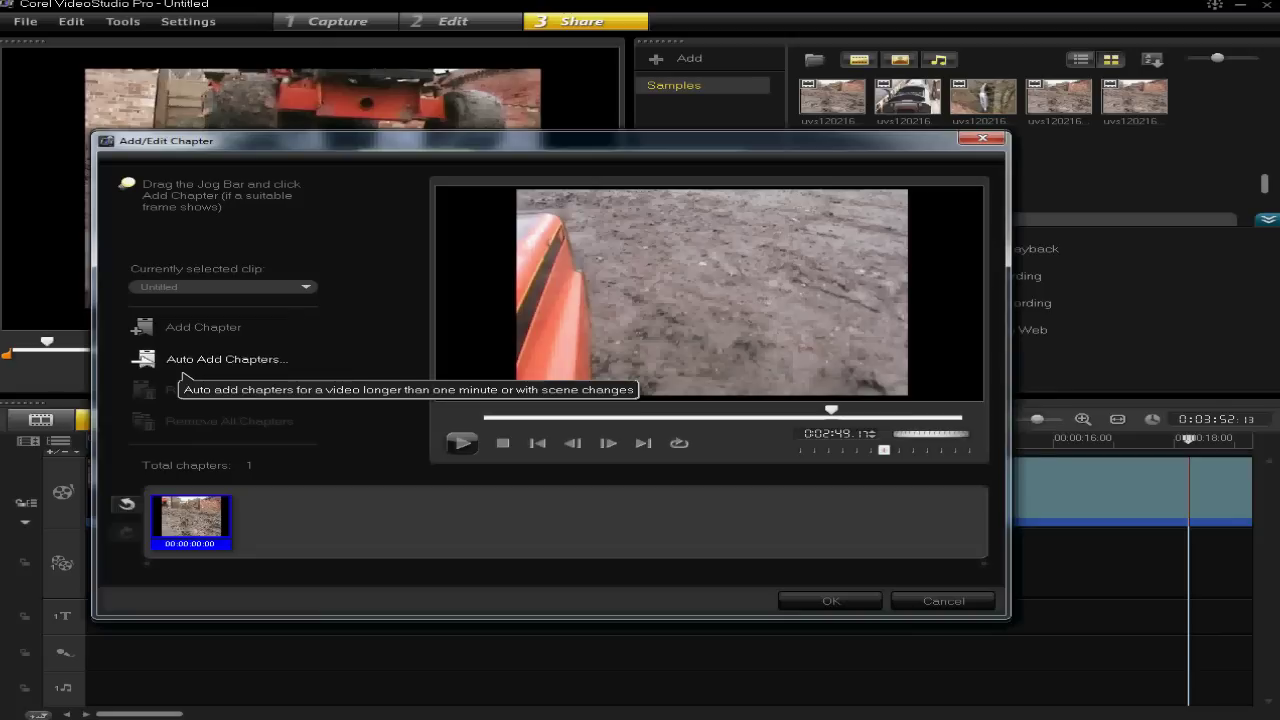
# Automatically add chapters at fixed intervals of 1 minute, accept them, and continue to the menu design stage
pyautogui.click(188, 362)
pyautogui.moveTo(450, 321); pyautogui.dragTo(466, 285)
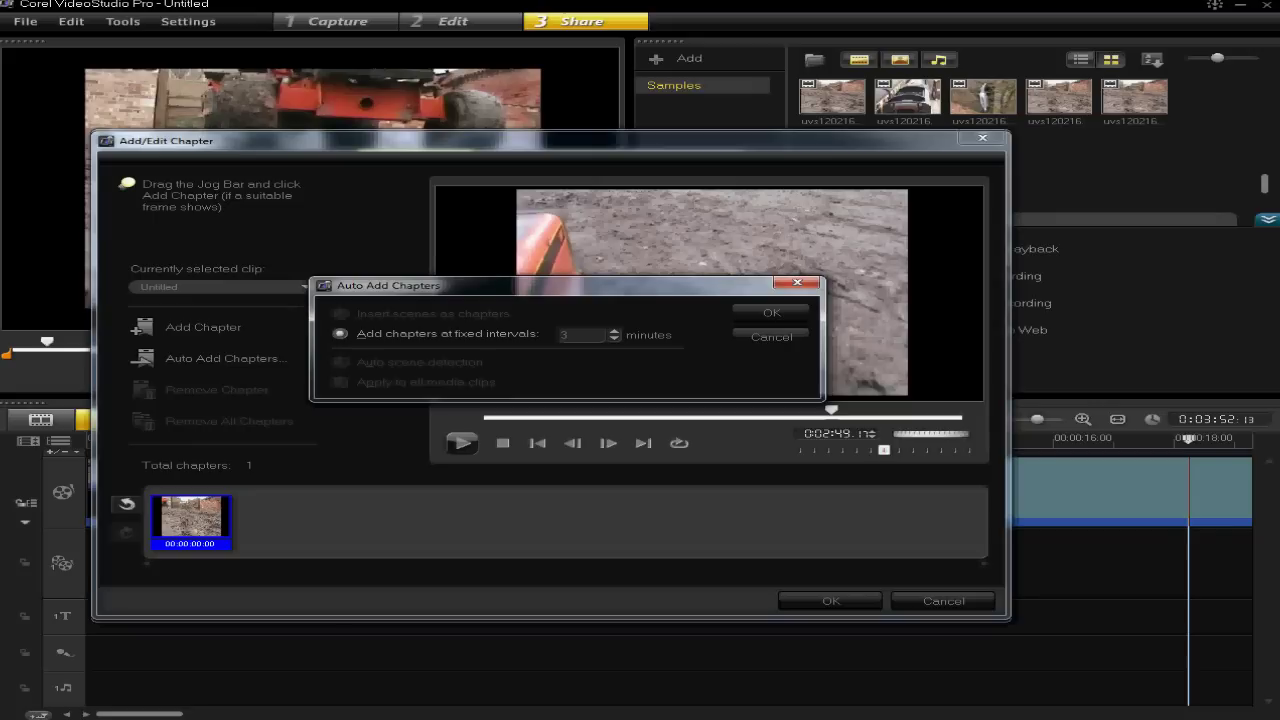
pyautogui.doubleClick(567, 335)
pyautogui.click(569, 335)
pyautogui.doubleClick(567, 335)
pyautogui.press('Down')
pyautogui.press('Return')
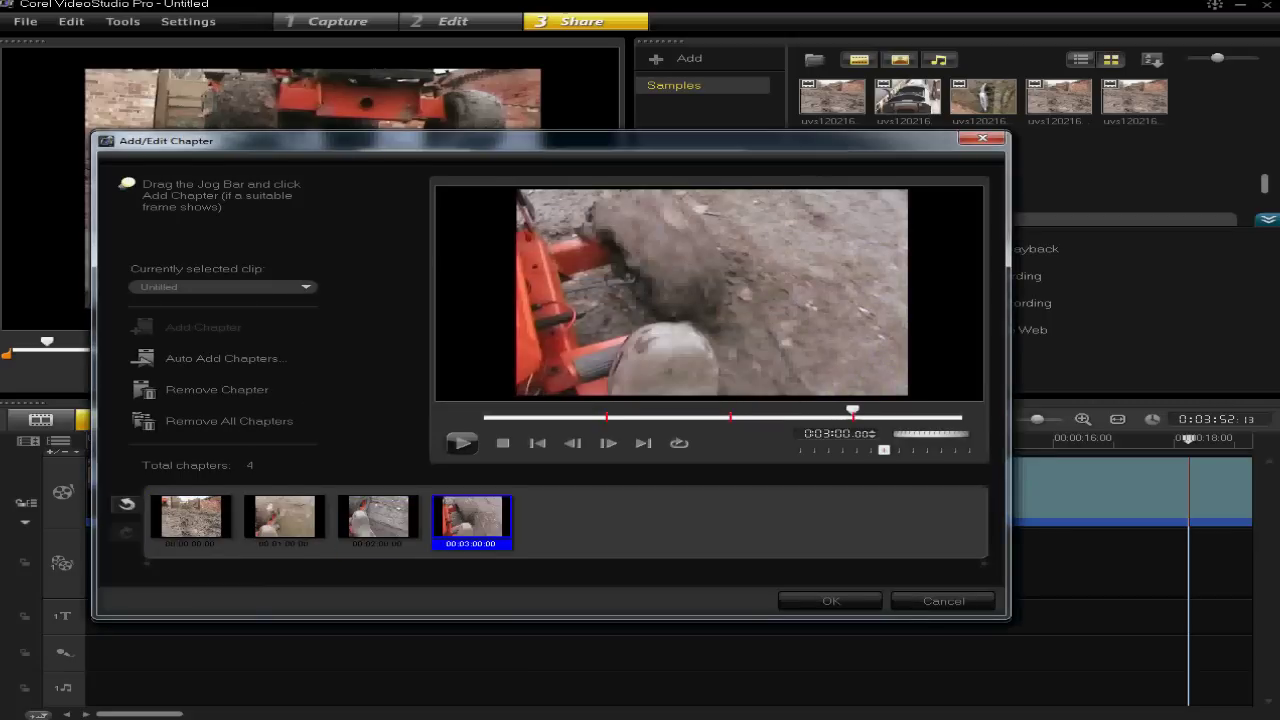
pyautogui.moveTo(853, 411); pyautogui.dragTo(623, 411)
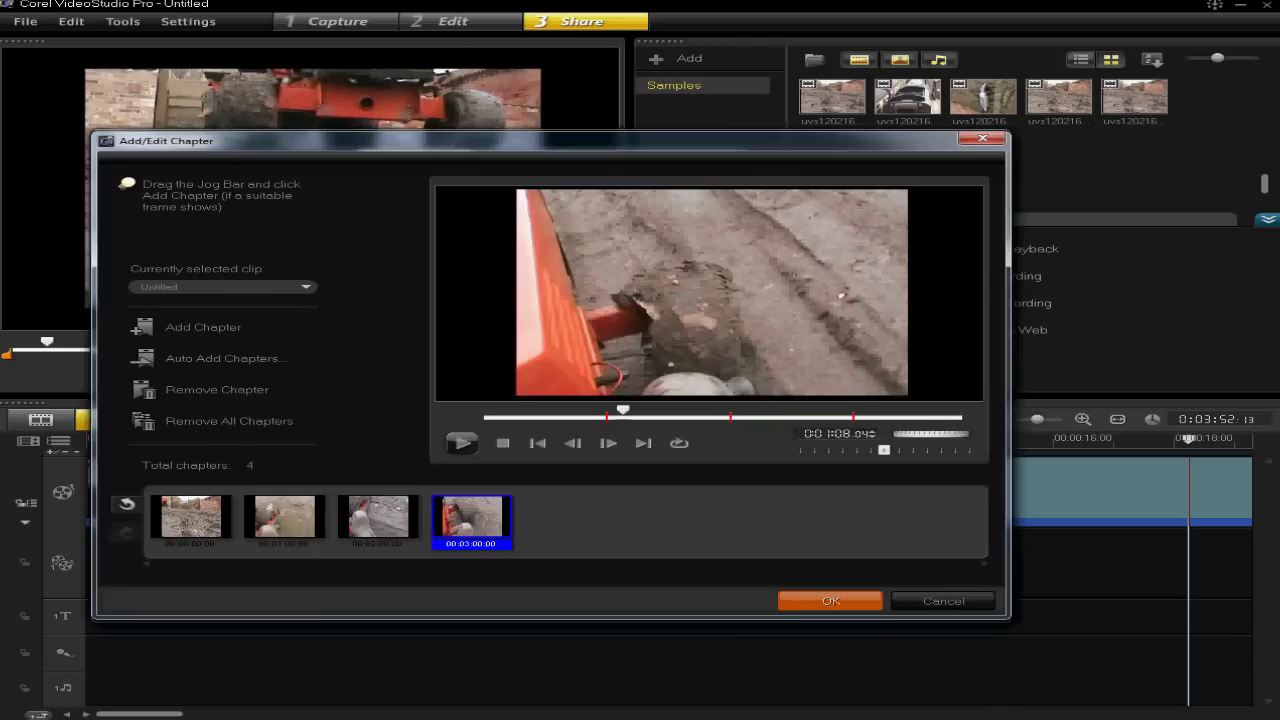
pyautogui.click(830, 600)
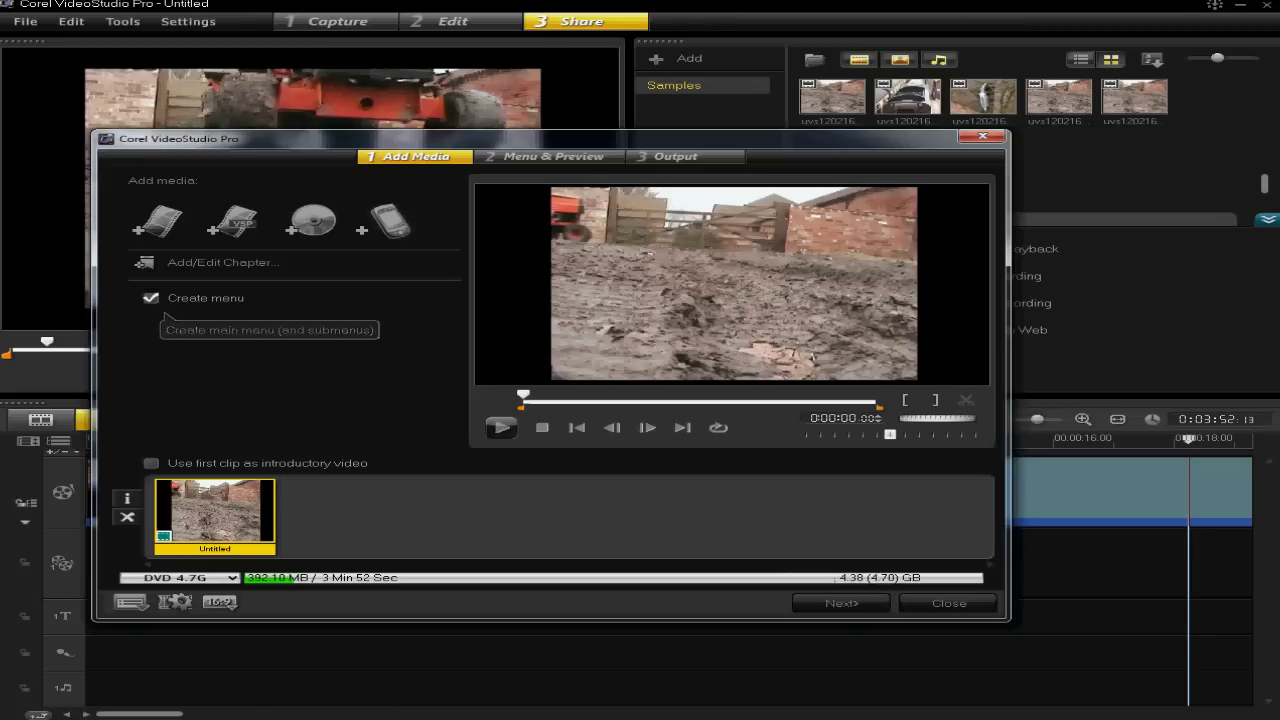
pyautogui.click(840, 603)
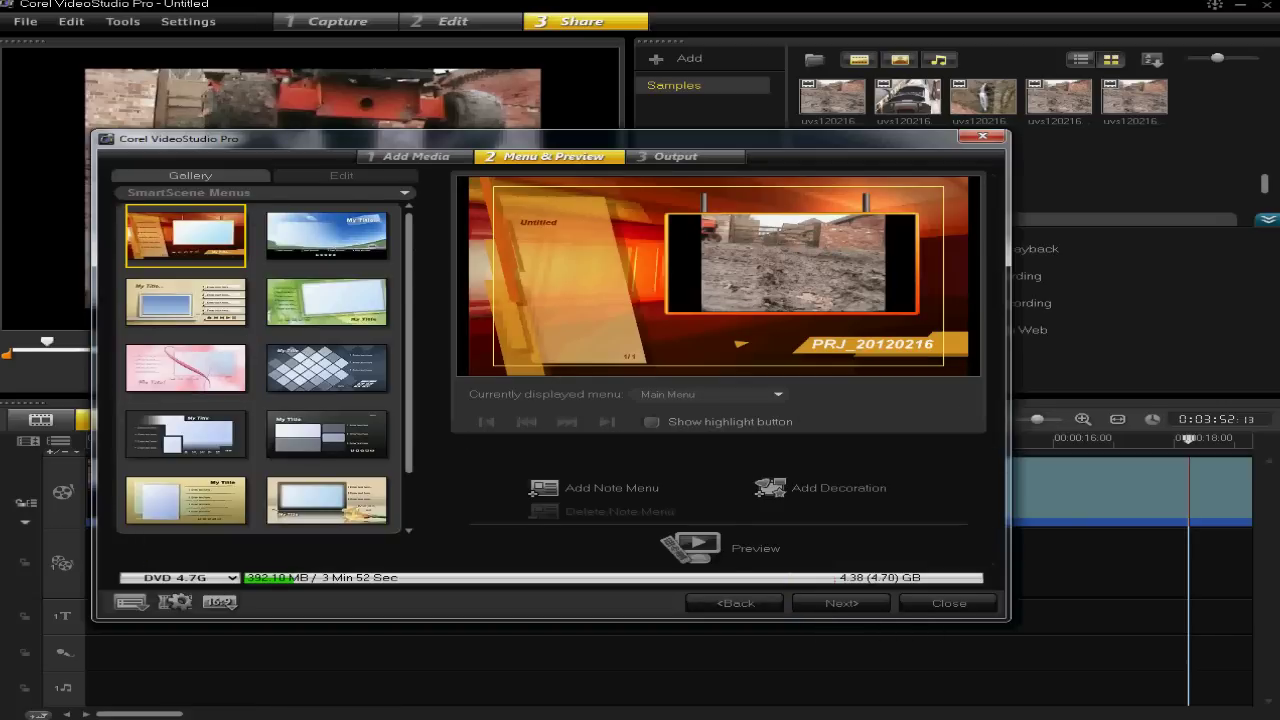
# Look through the menu templates in the Thumbnail Menus and SmartScene Menus categories
pyautogui.click(352, 193)
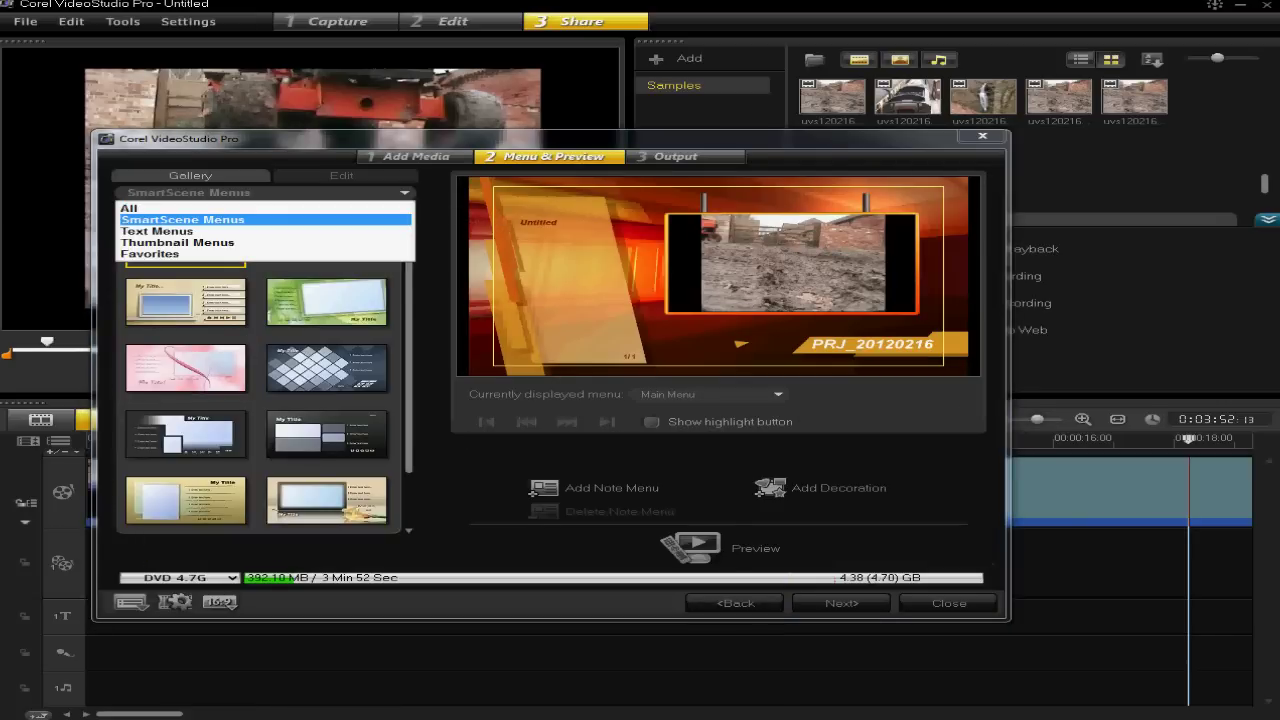
pyautogui.press('Down')
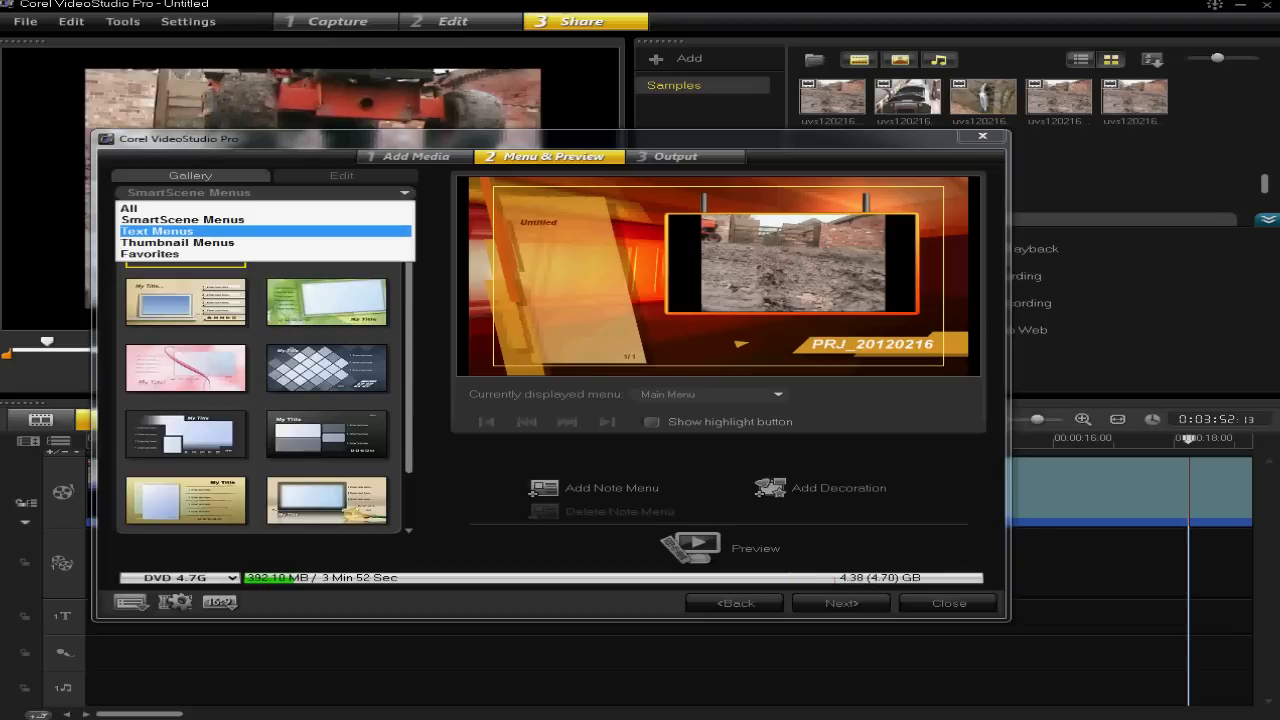
pyautogui.press('Down')
pyautogui.press('Return')
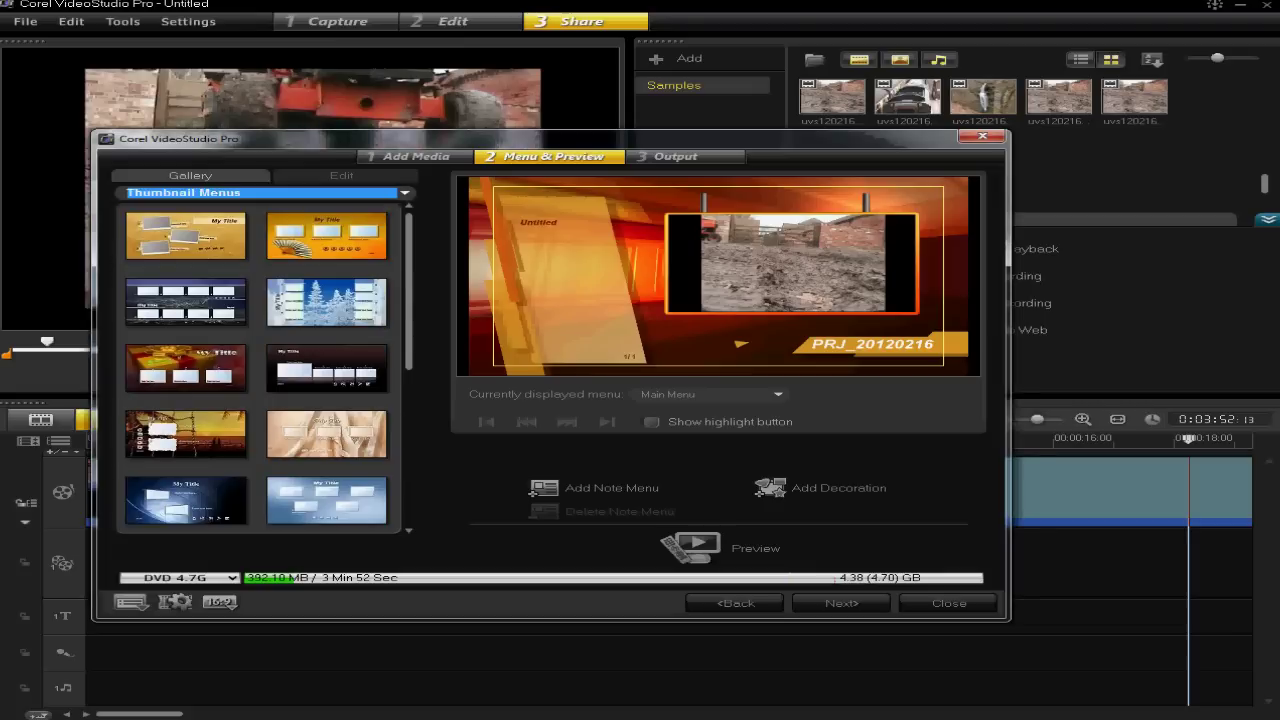
pyautogui.click(404, 193)
pyautogui.click(330, 219)
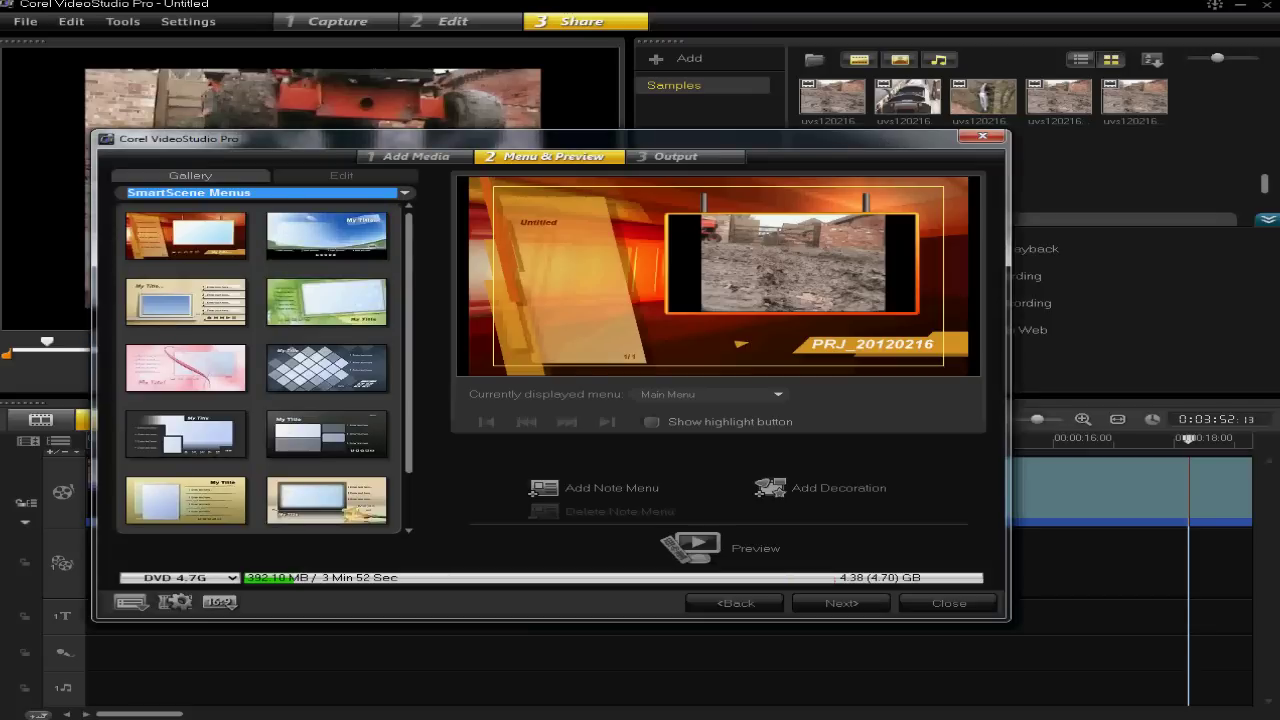
pyautogui.scroll(-1, 265, 368)
pyautogui.scroll(1, 265, 368)
# Apply the Text Menus template that has a silver framed panel on a dark background
pyautogui.click(265, 192)
pyautogui.click(180, 231)
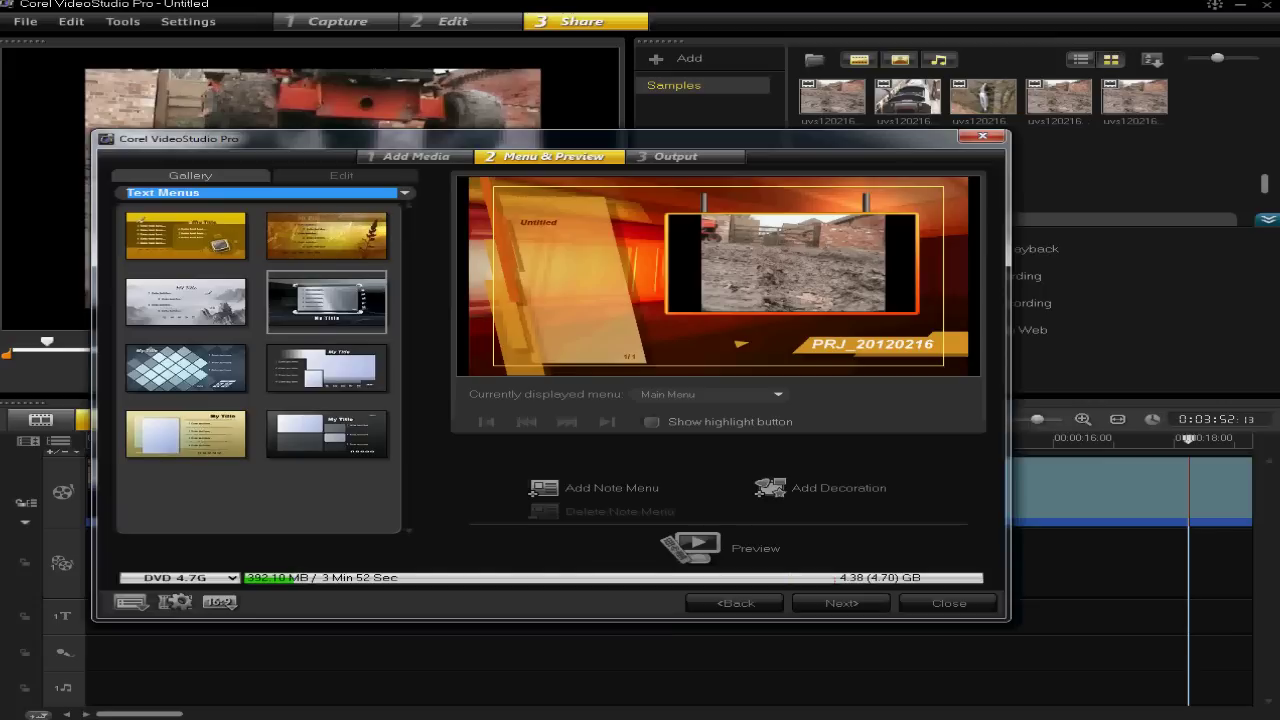
pyautogui.doubleClick(327, 302)
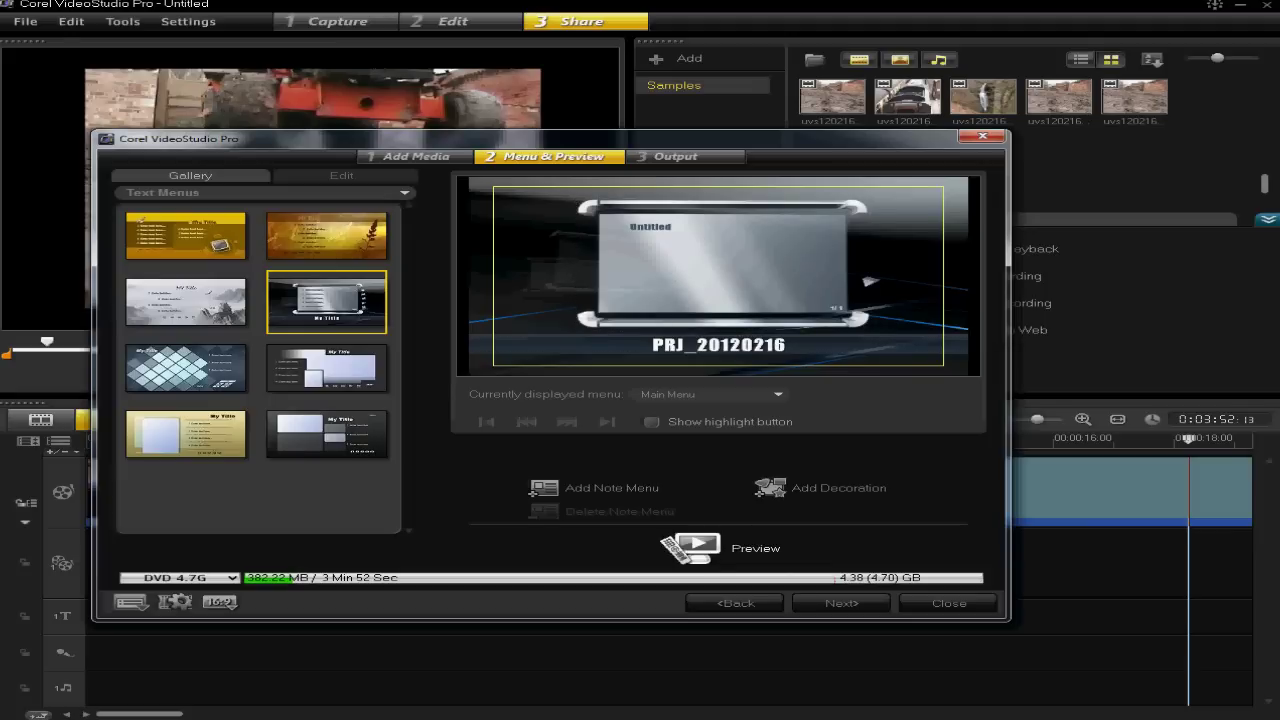
# Preview the disc menu, check the output settings stage, and return to the menu design
pyautogui.click(728, 566)
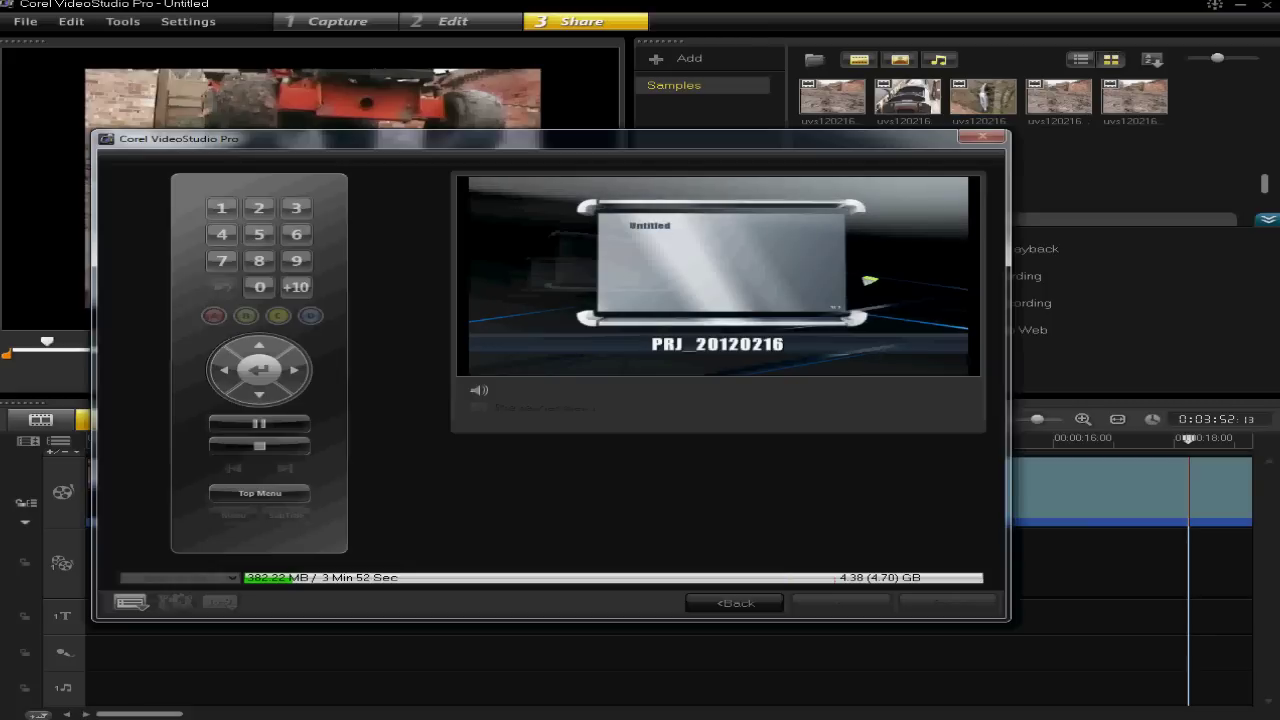
pyautogui.click(768, 604)
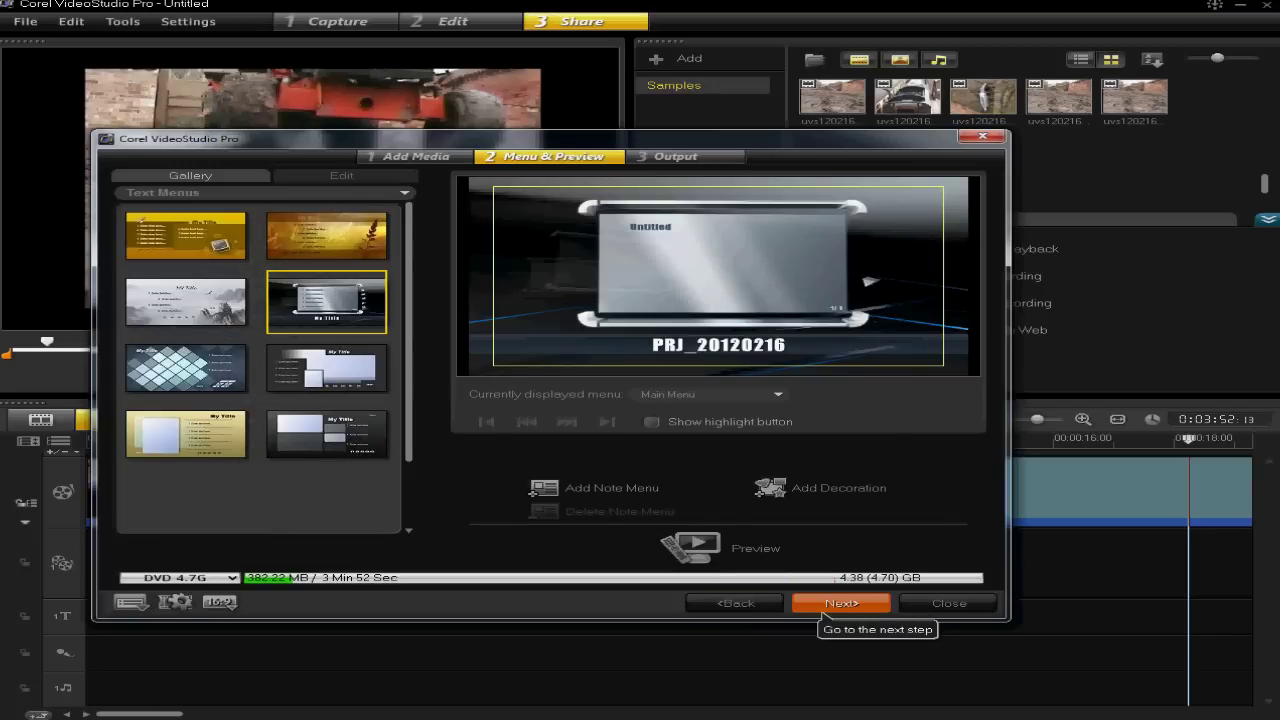
pyautogui.click(823, 608)
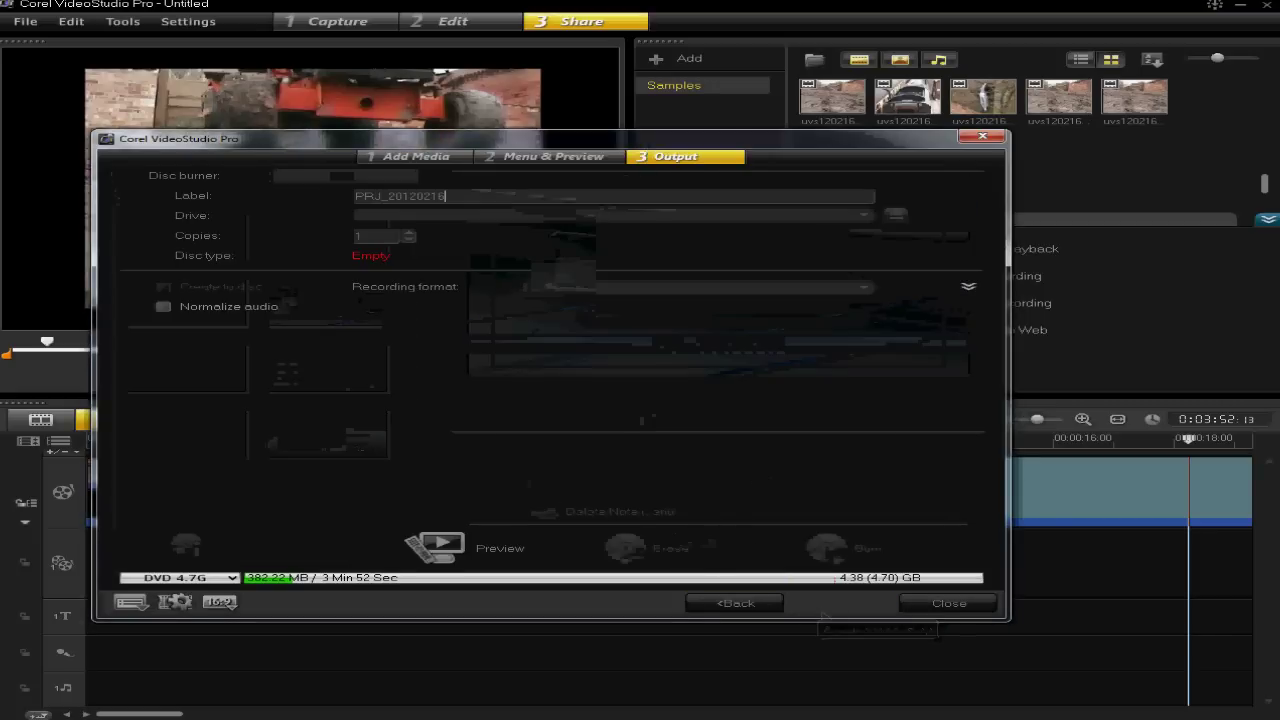
pyautogui.click(734, 603)
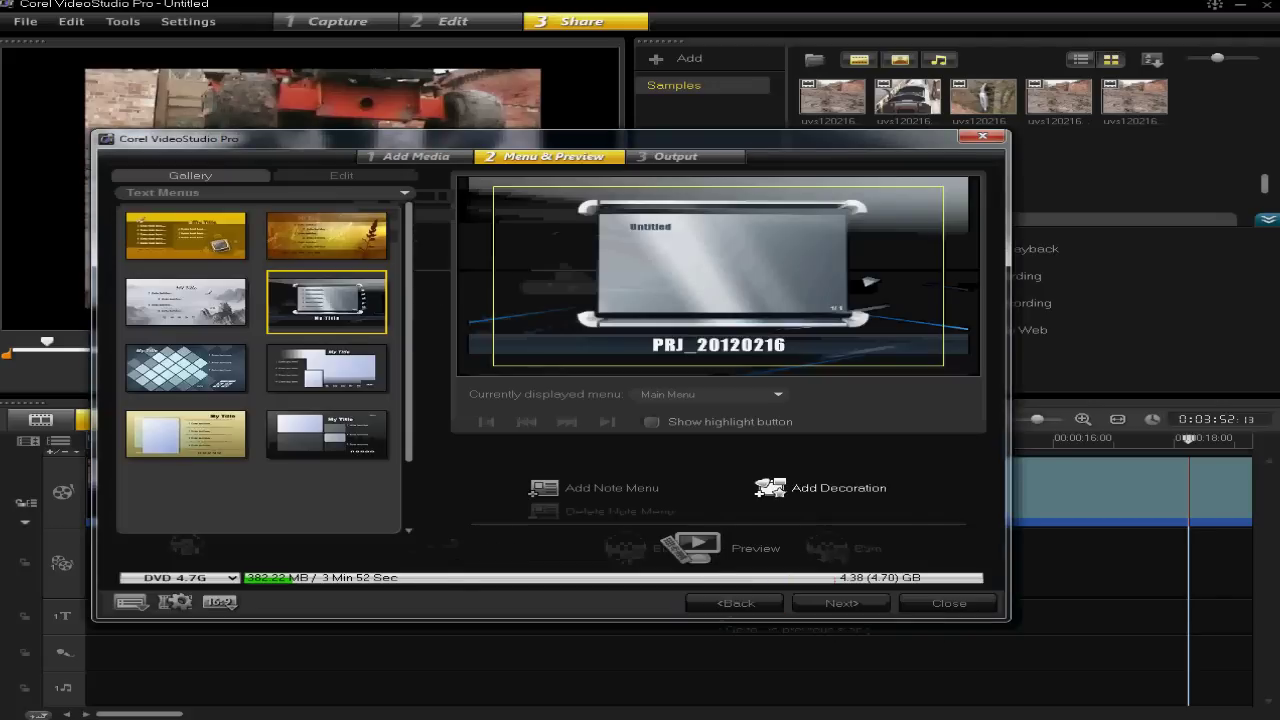
# Add the cartoon pointing-hand decoration D15 to the menu, to the right of the title
pyautogui.click(772, 490)
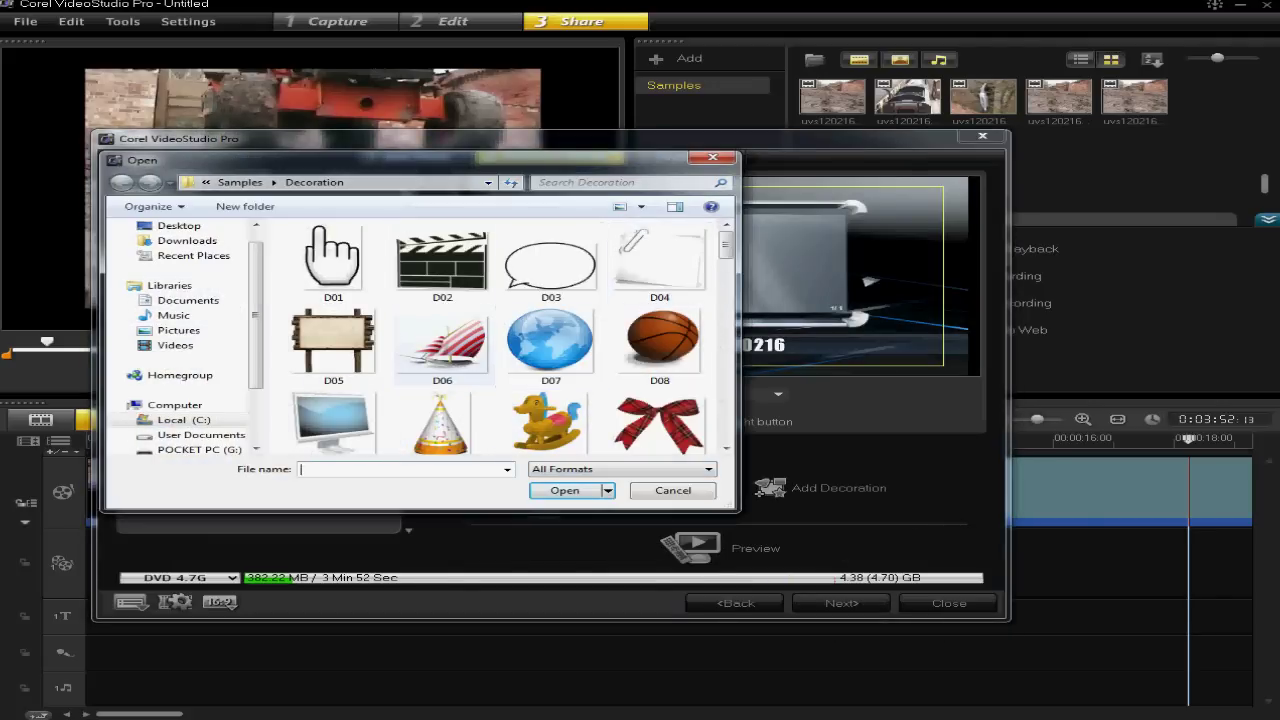
pyautogui.scroll(-1, 500, 340)
pyautogui.scroll(-3, 525, 255)
pyautogui.scroll(5, 525, 255)
pyautogui.scroll(1, 525, 255)
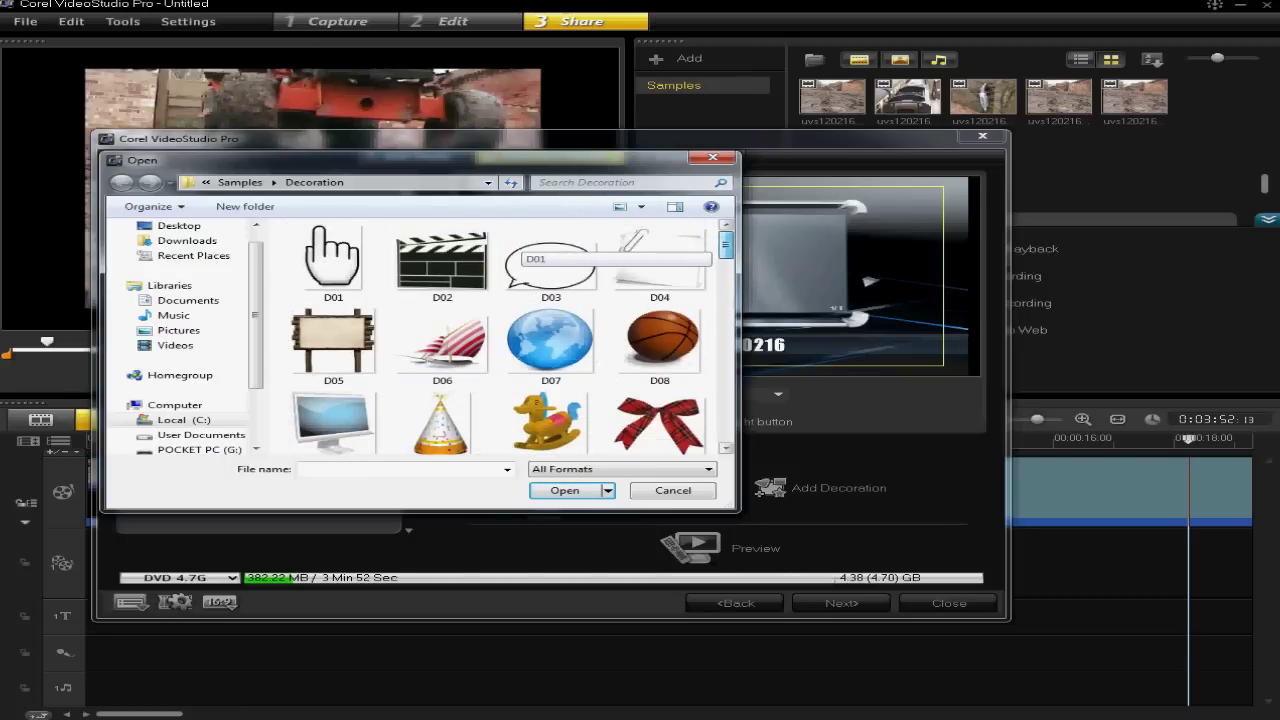
pyautogui.scroll(-1, 525, 255)
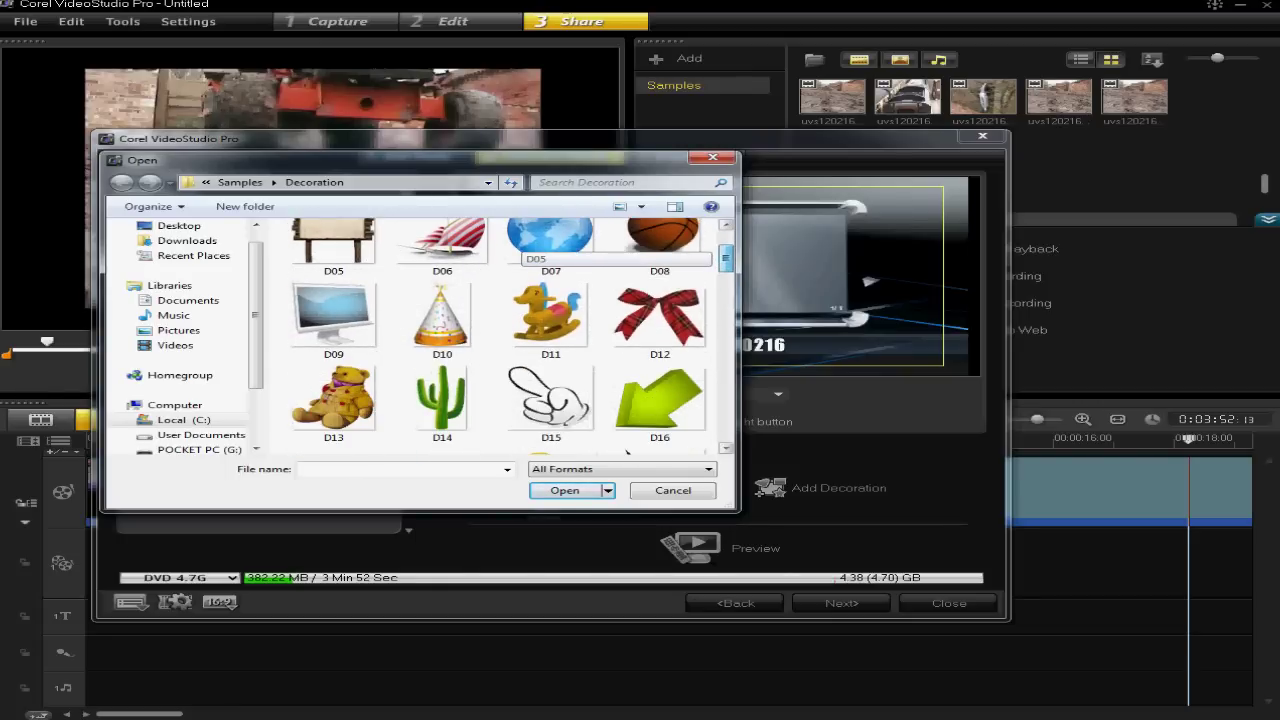
pyautogui.doubleClick(550, 400)
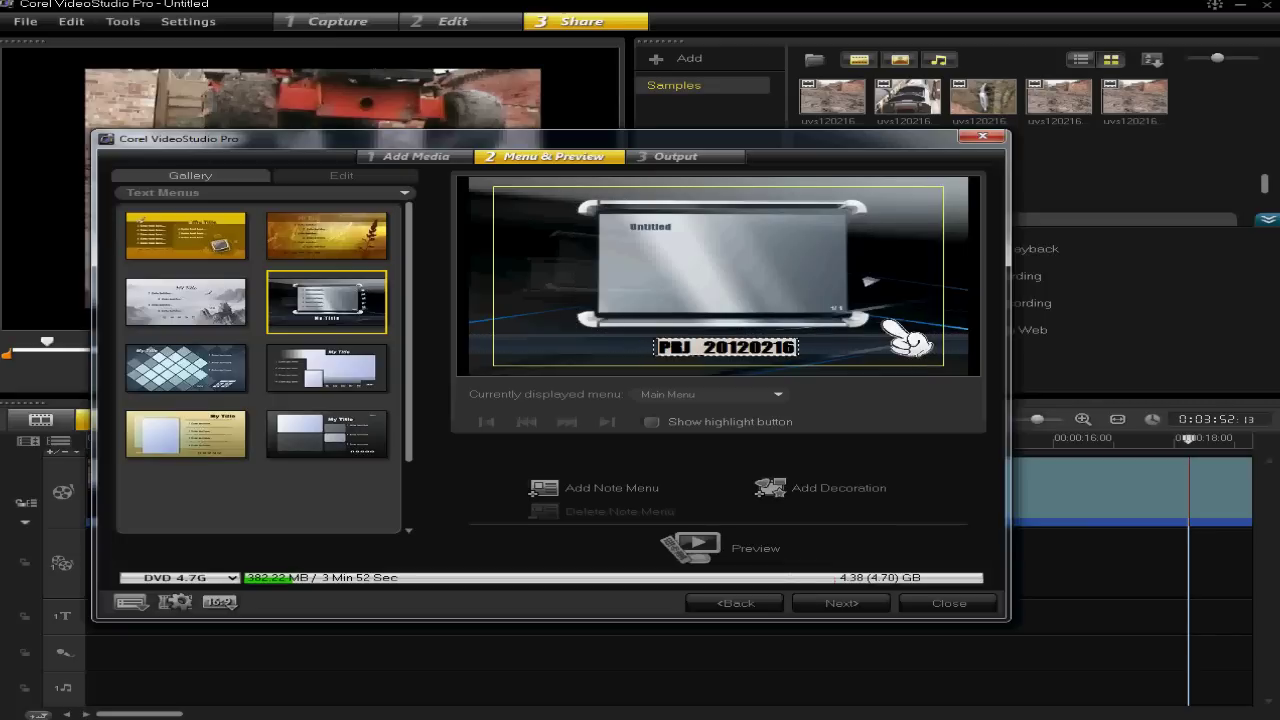
# Replace the menu title text with Example Menu
pyautogui.press('Delete')
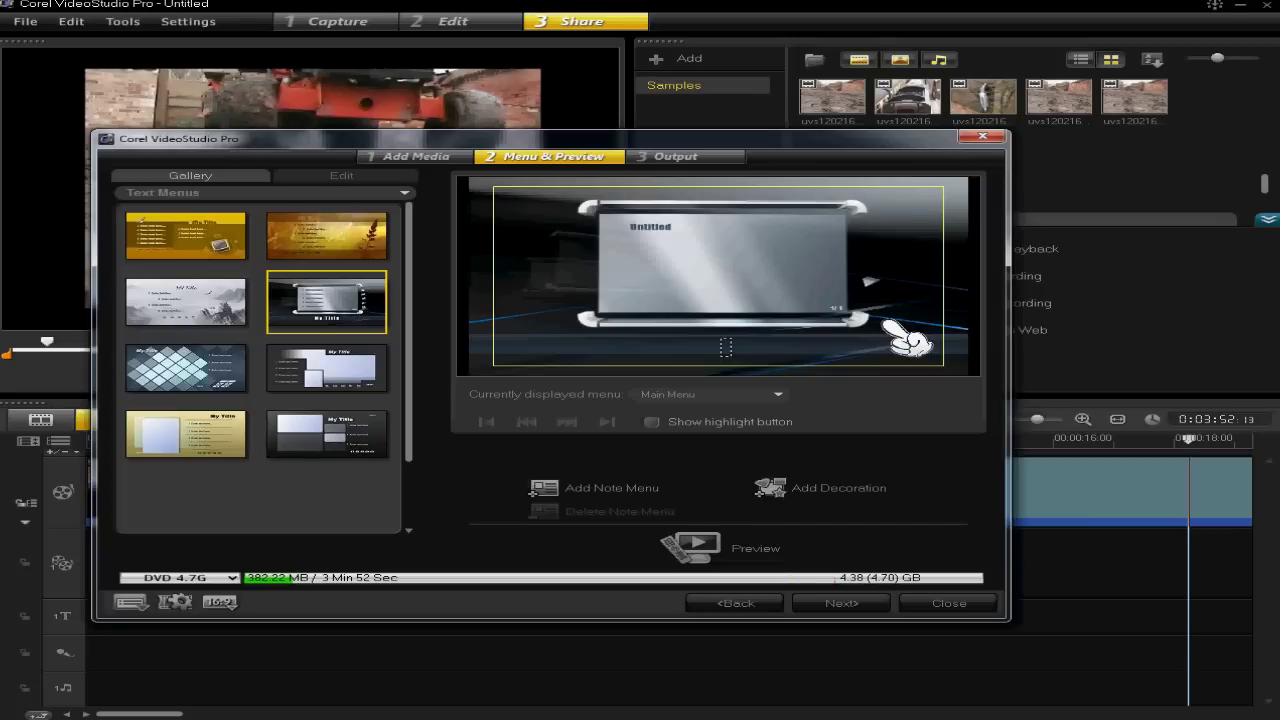
pyautogui.write('Example')
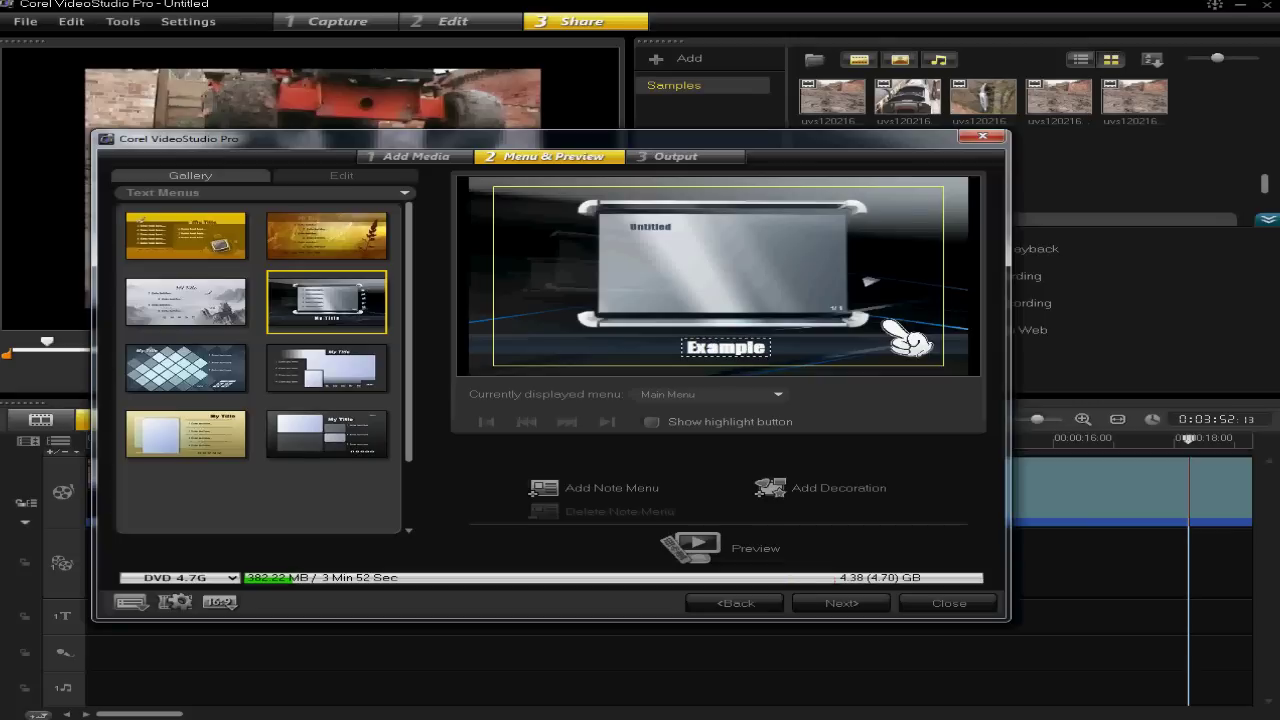
pyautogui.write(' Menu')
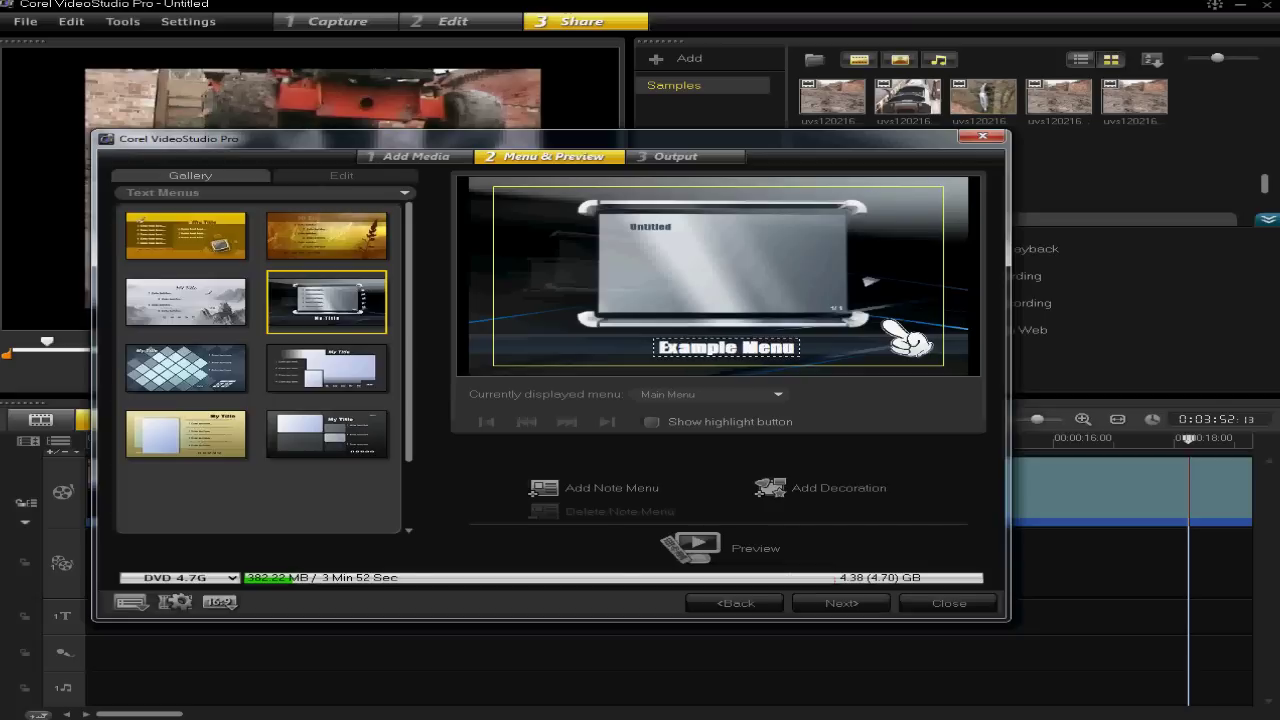
# Rename the Untitled entry on the silver panel as Example Project and place the arrow button, enlarged, to the left of the menu title
pyautogui.click(888, 334)
pyautogui.click(888, 334)
pyautogui.click(888, 334)
pyautogui.click(888, 334)
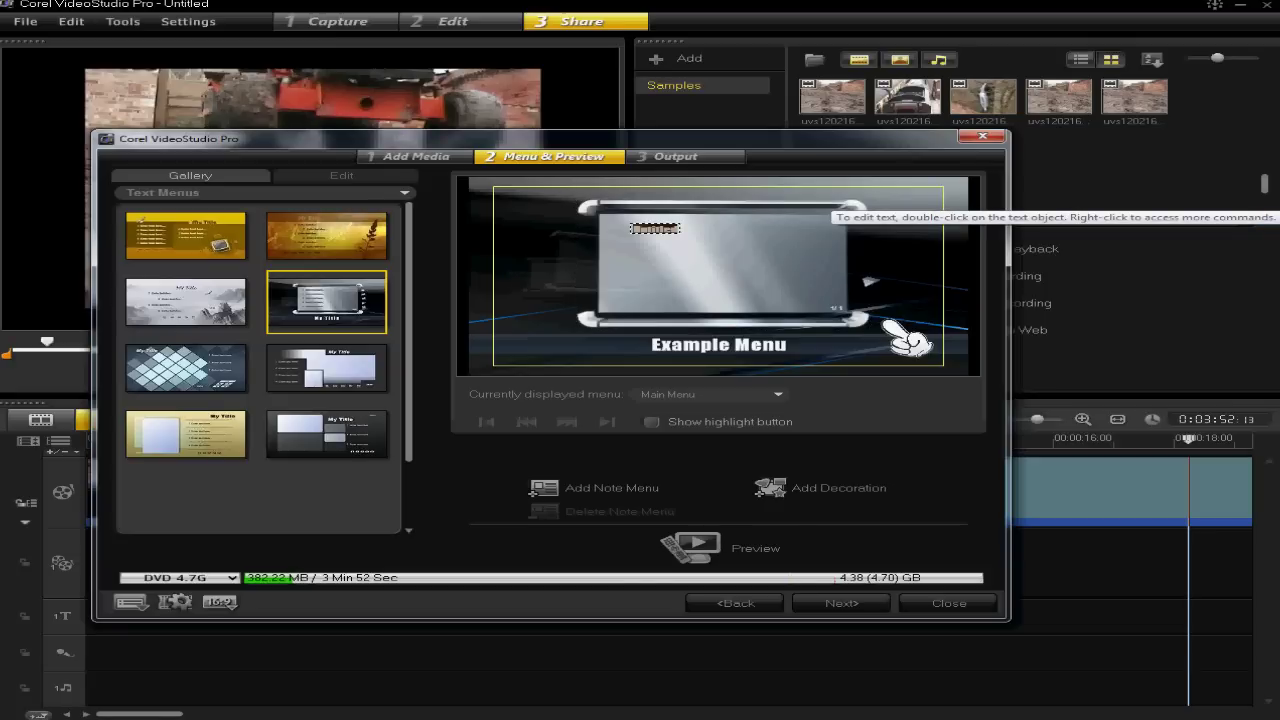
pyautogui.press('BackSpace')
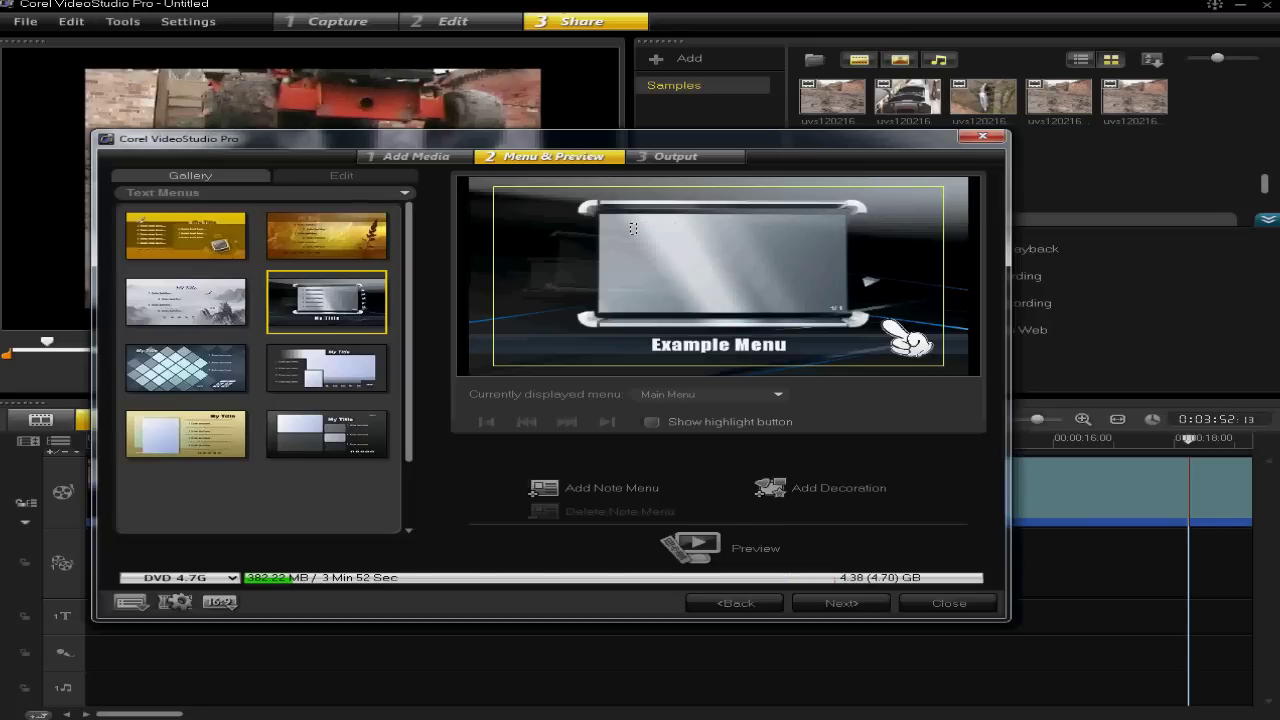
pyautogui.write('Example Project')
pyautogui.click(868, 281)
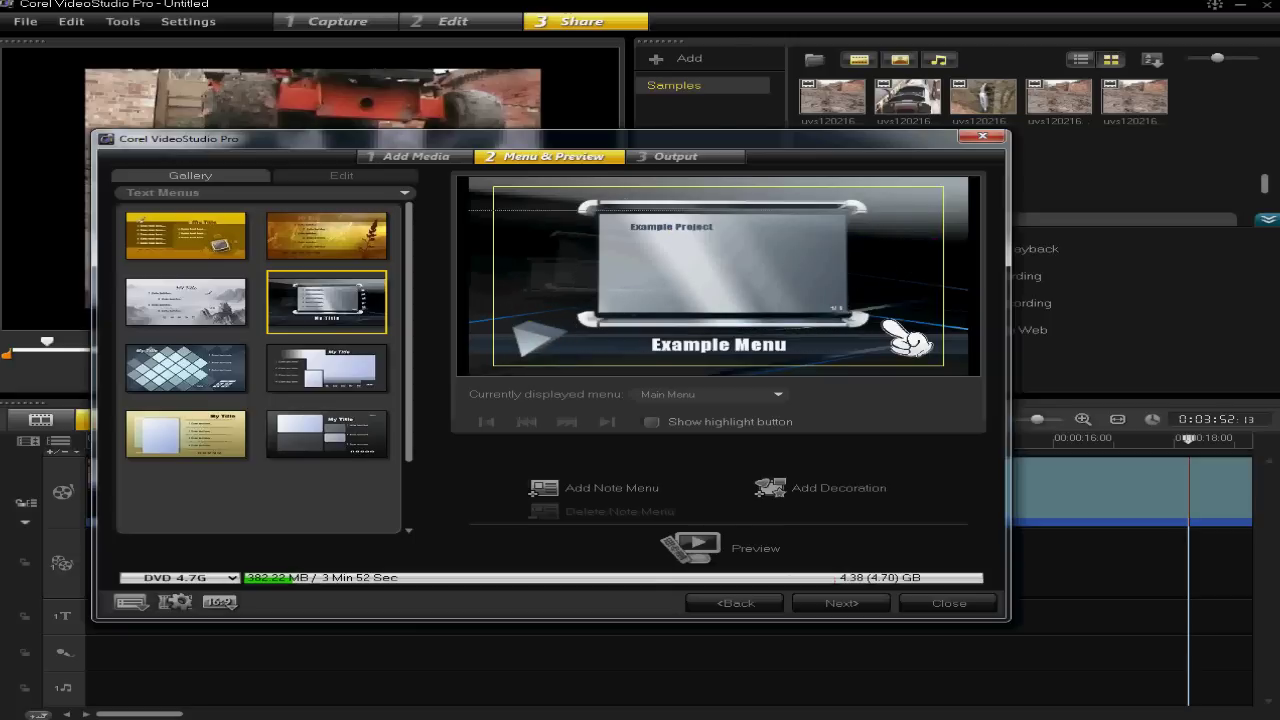
# Try to hide the page number object in the silver panel's lower right corner
pyautogui.rightClick(835, 309)
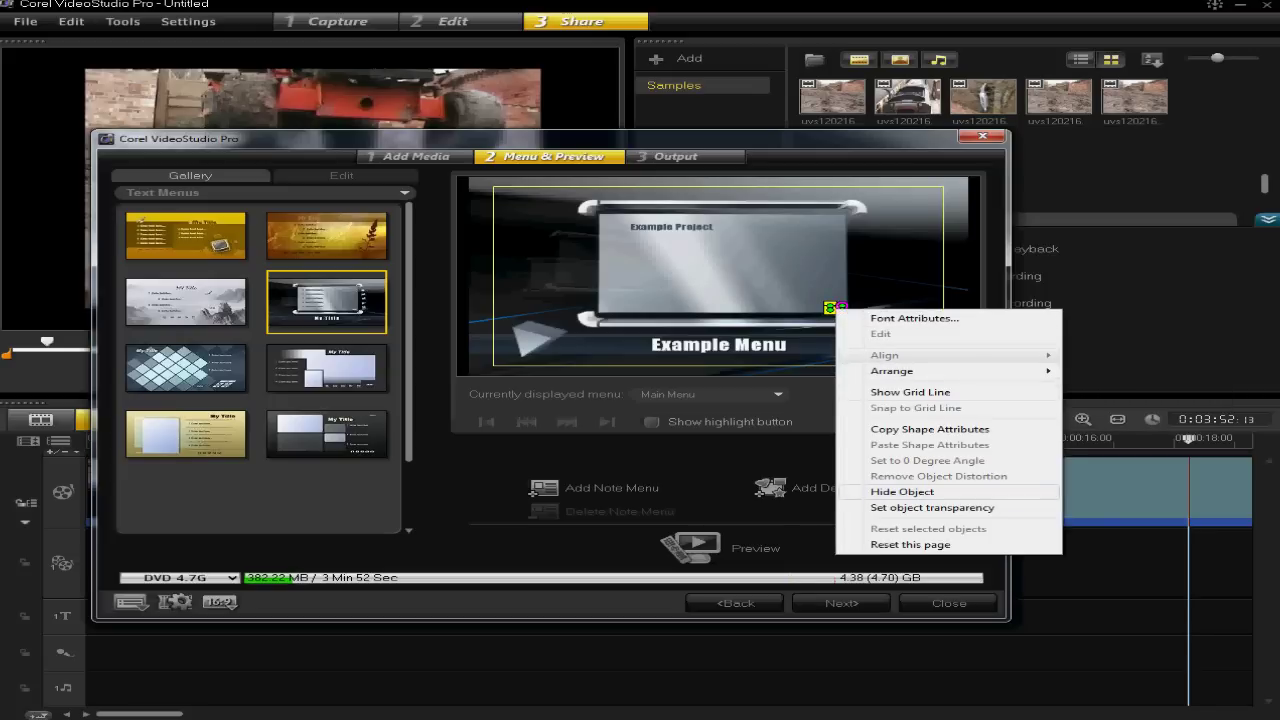
pyautogui.click(902, 491)
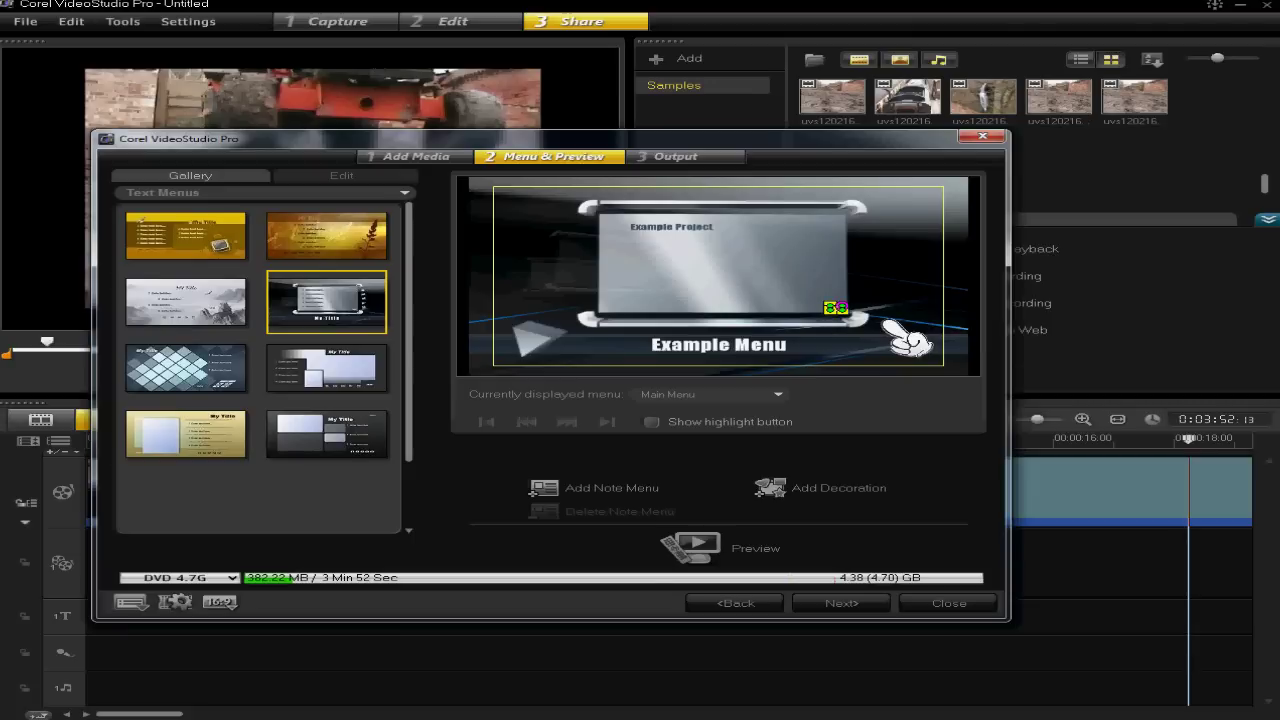
# Resize the silver framed panel and shift it slightly to the right behind the Example Project text
pyautogui.click(884, 323)
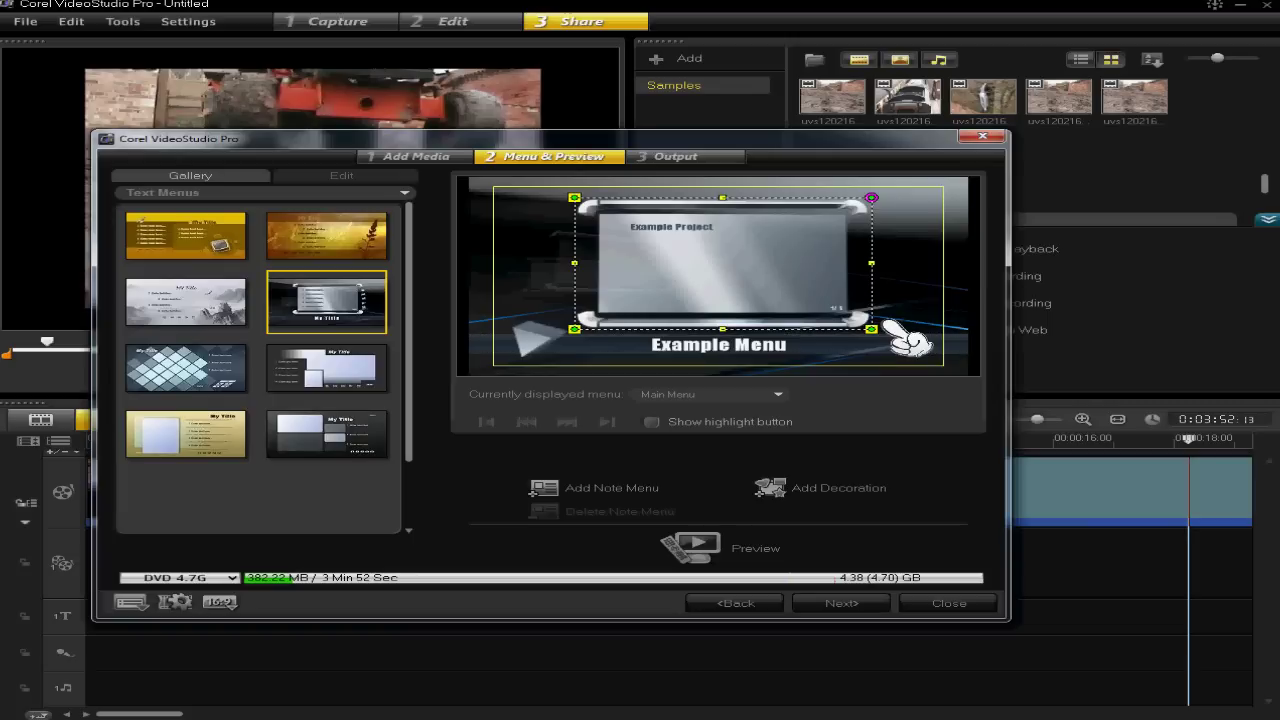
pyautogui.moveTo(875, 328); pyautogui.dragTo(908, 343)
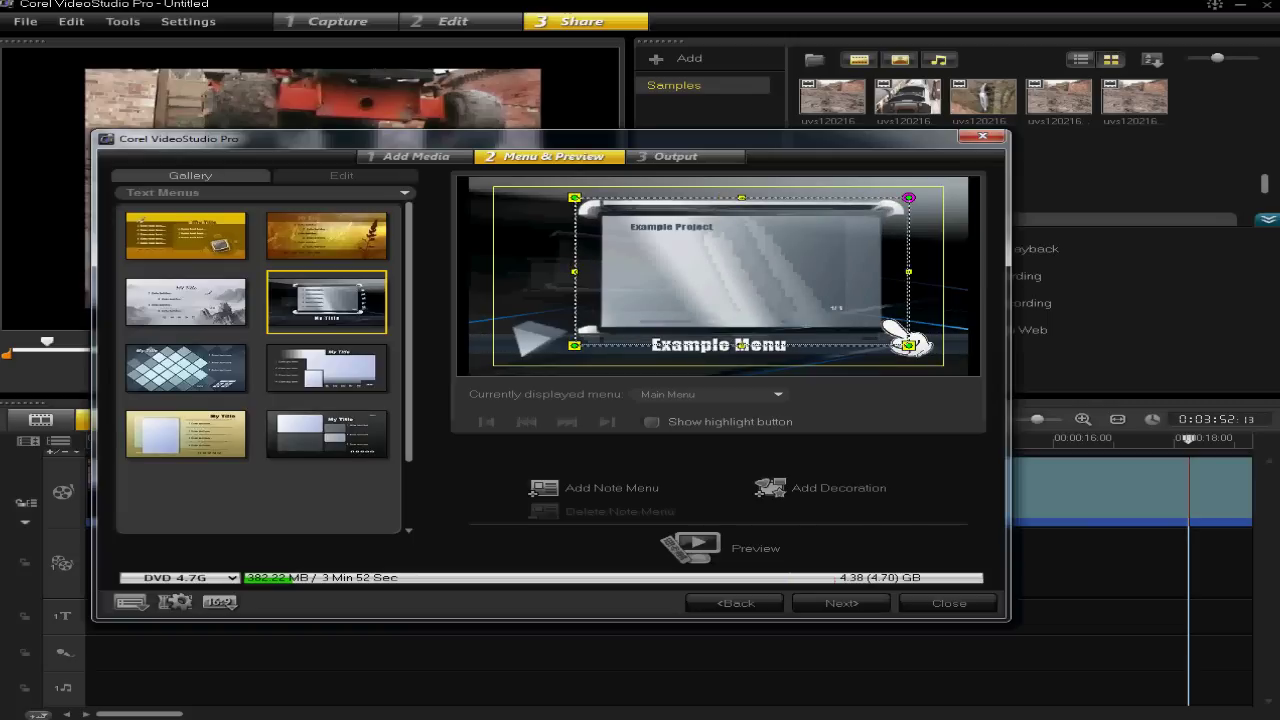
pyautogui.click(906, 341)
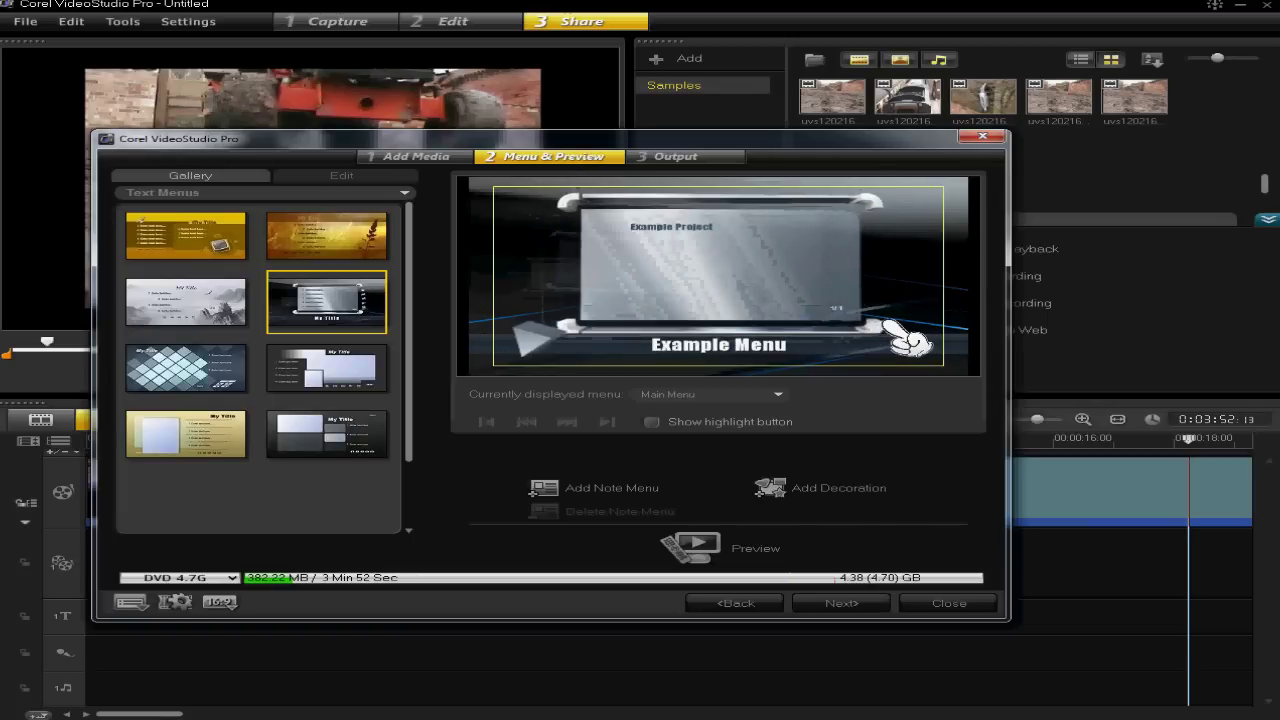
pyautogui.moveTo(555, 190); pyautogui.dragTo(601, 211)
pyautogui.click(601, 211)
pyautogui.moveTo(880, 324); pyautogui.dragTo(885, 322)
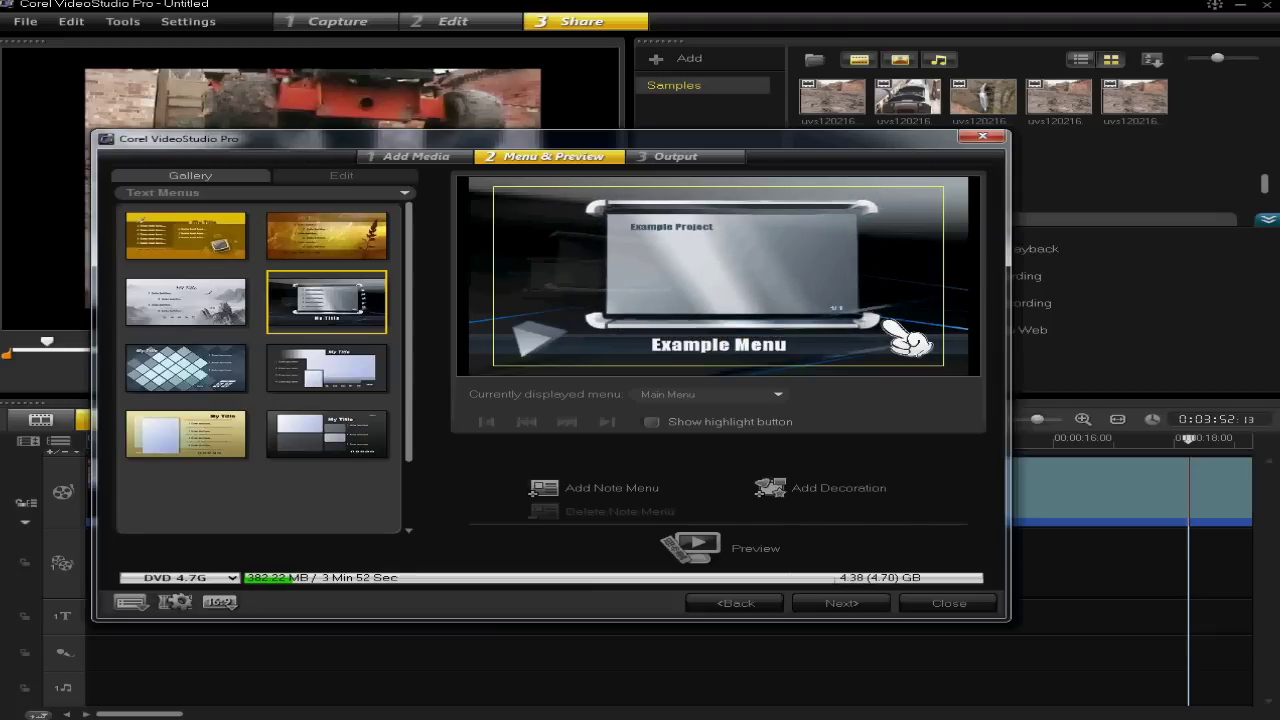
pyautogui.click(885, 325)
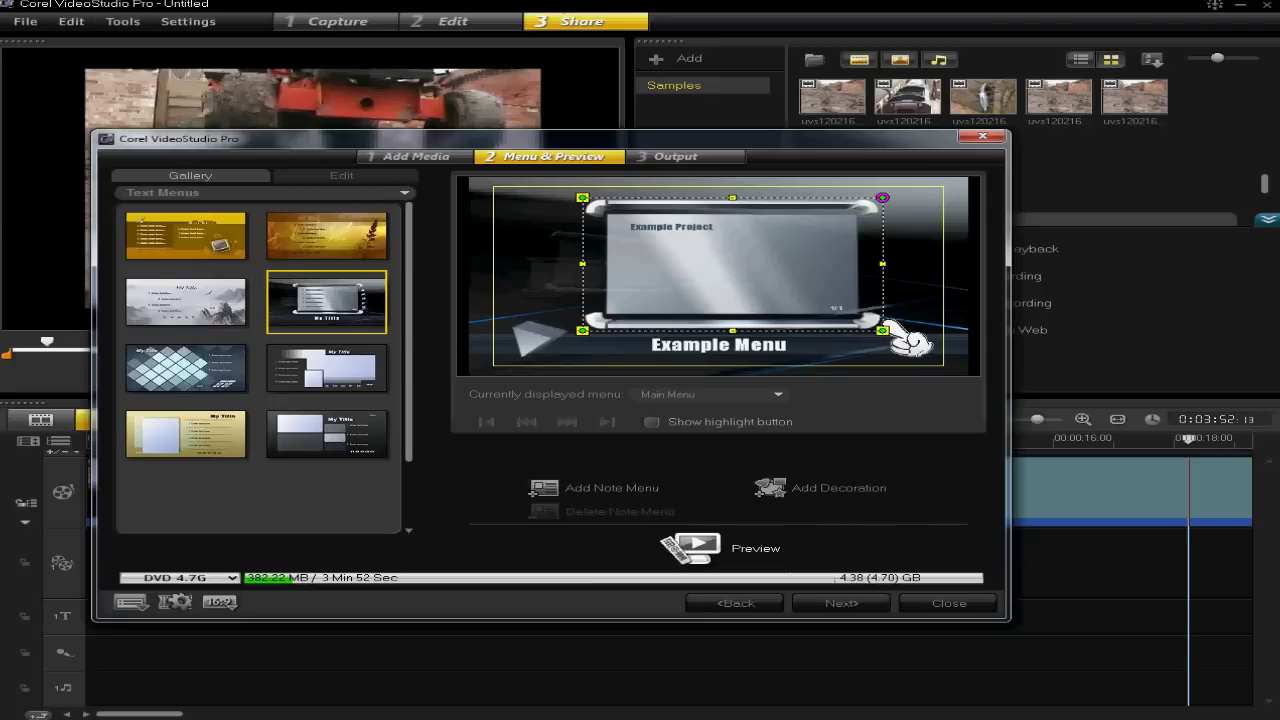
# Preview the customised disc menu and return to the menu design
pyautogui.click(690, 546)
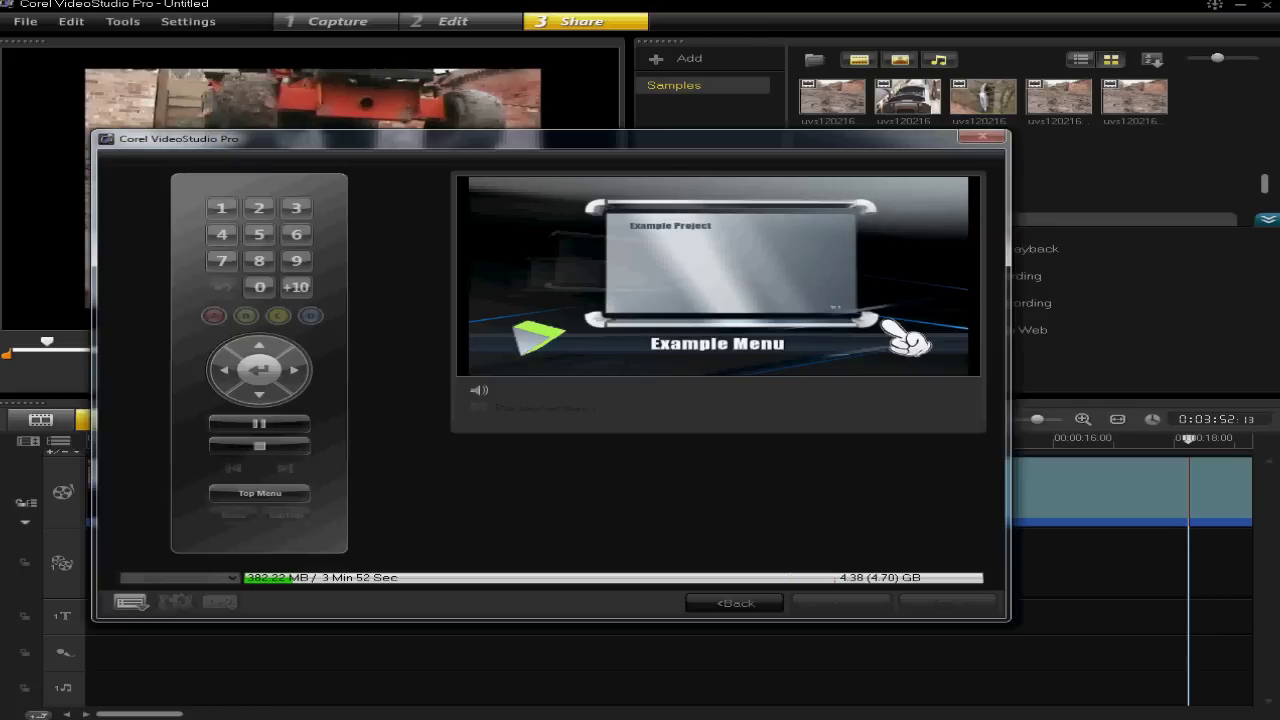
pyautogui.click(735, 603)
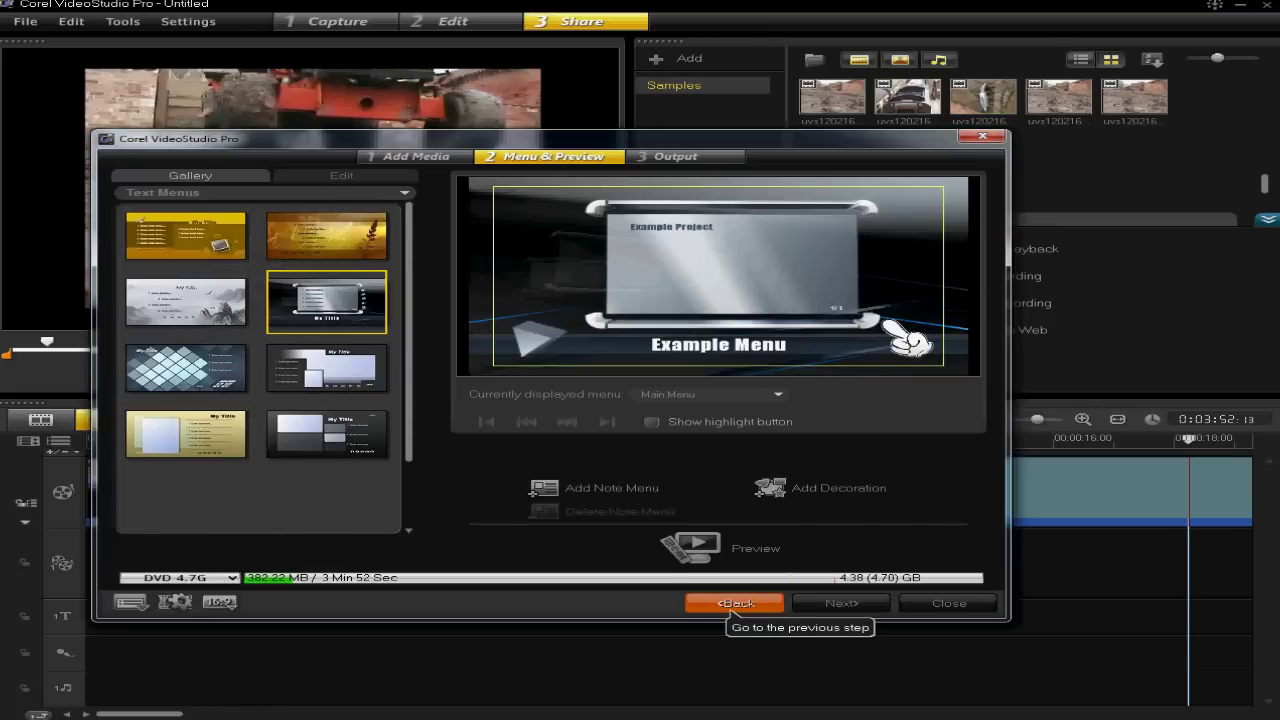
# Review the menu's background music and background image/video options, and set the motion menu duration to 19 seconds
pyautogui.click(341, 175)
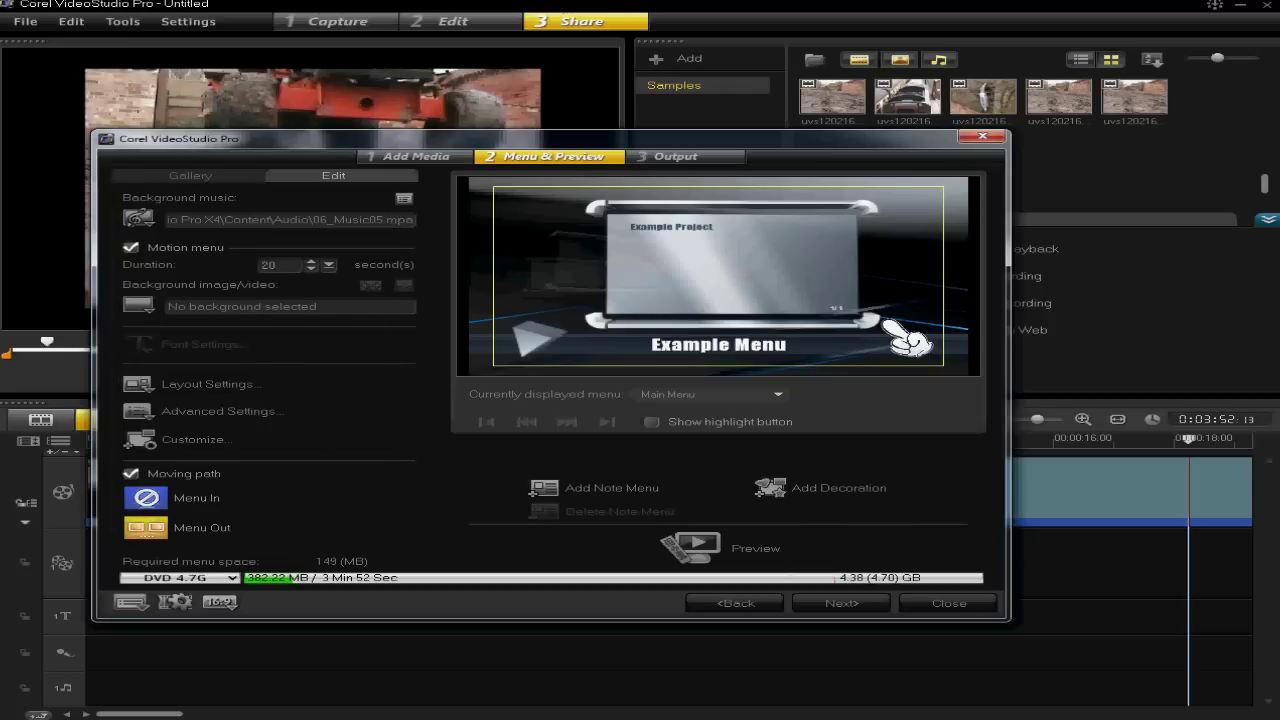
pyautogui.click(140, 219)
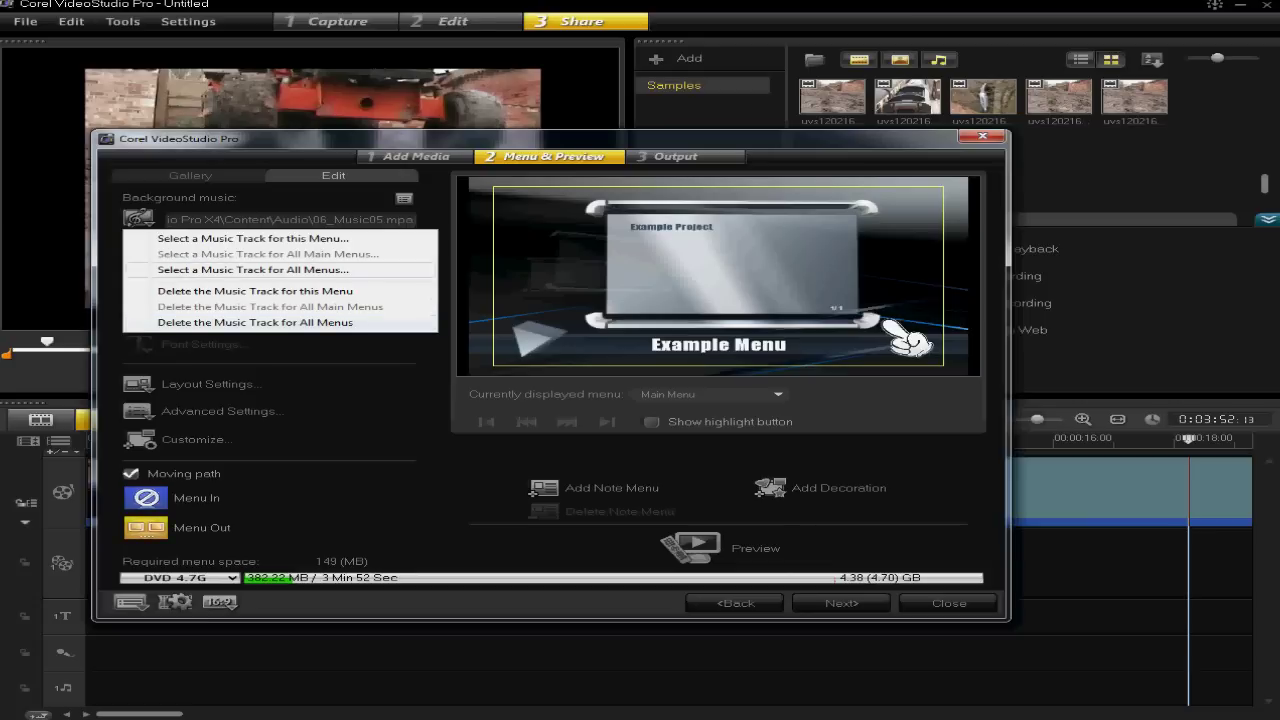
pyautogui.press('Escape')
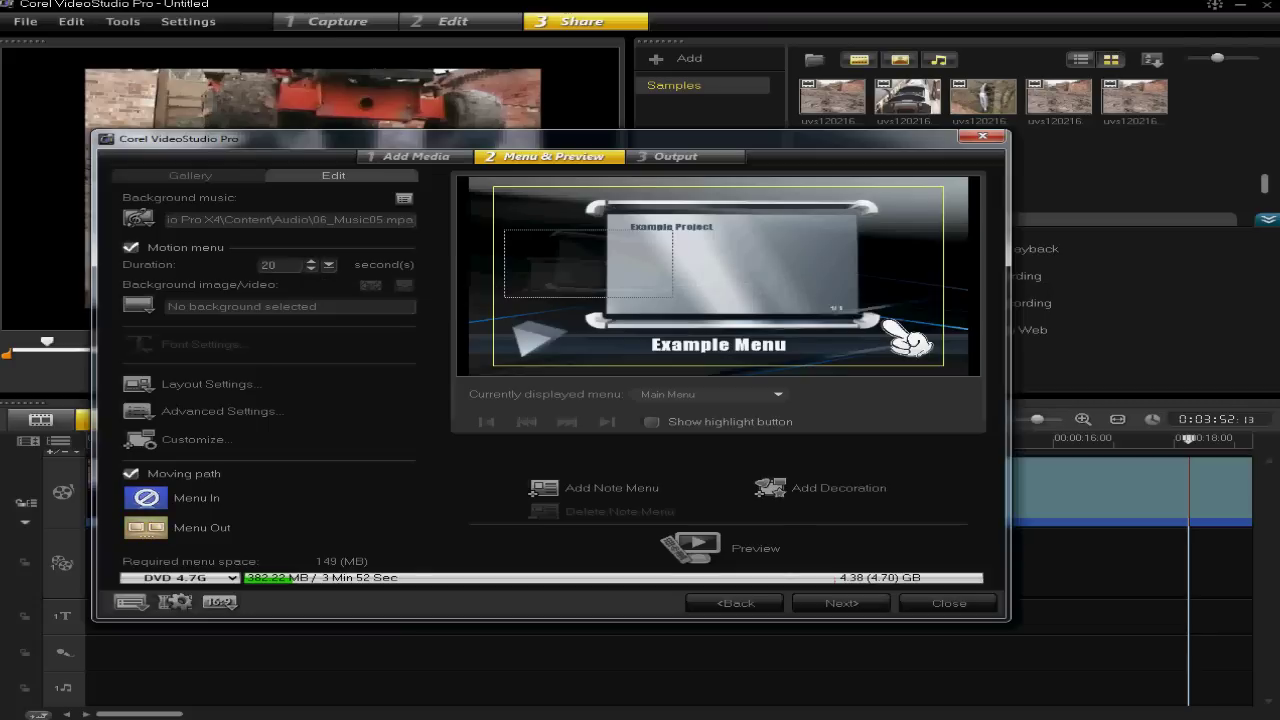
pyautogui.press('Down')
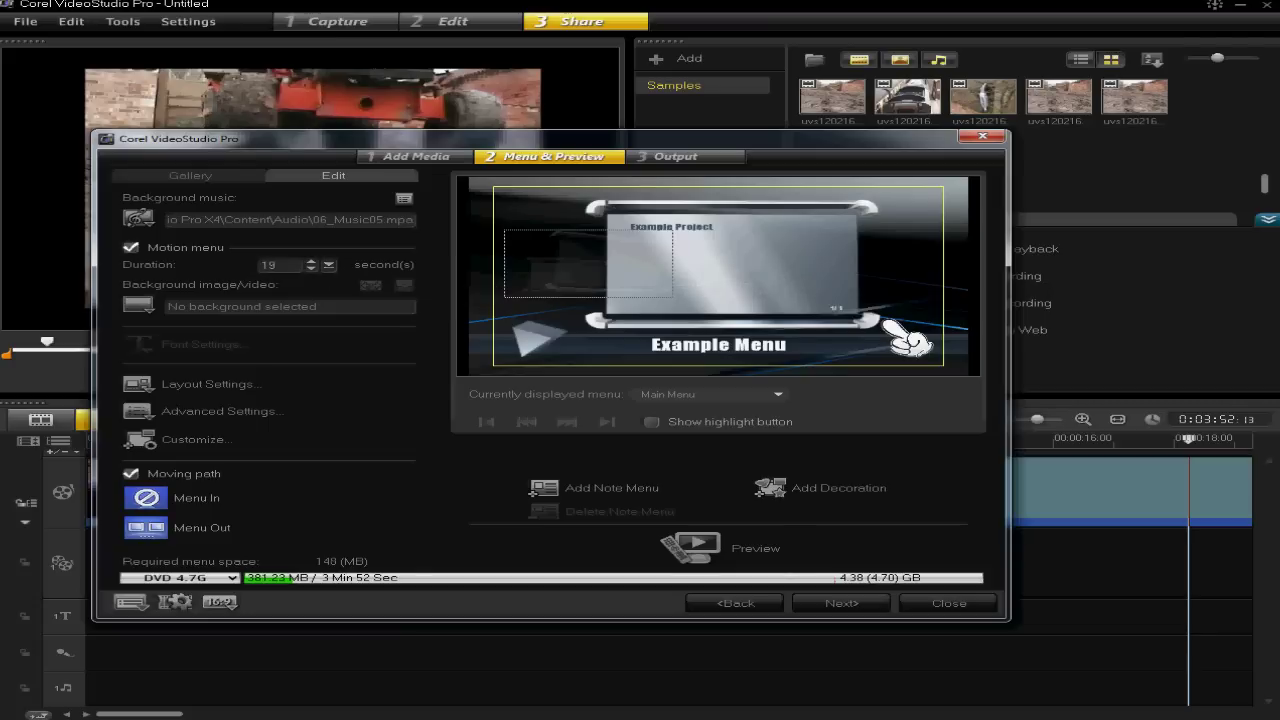
pyautogui.click(147, 309)
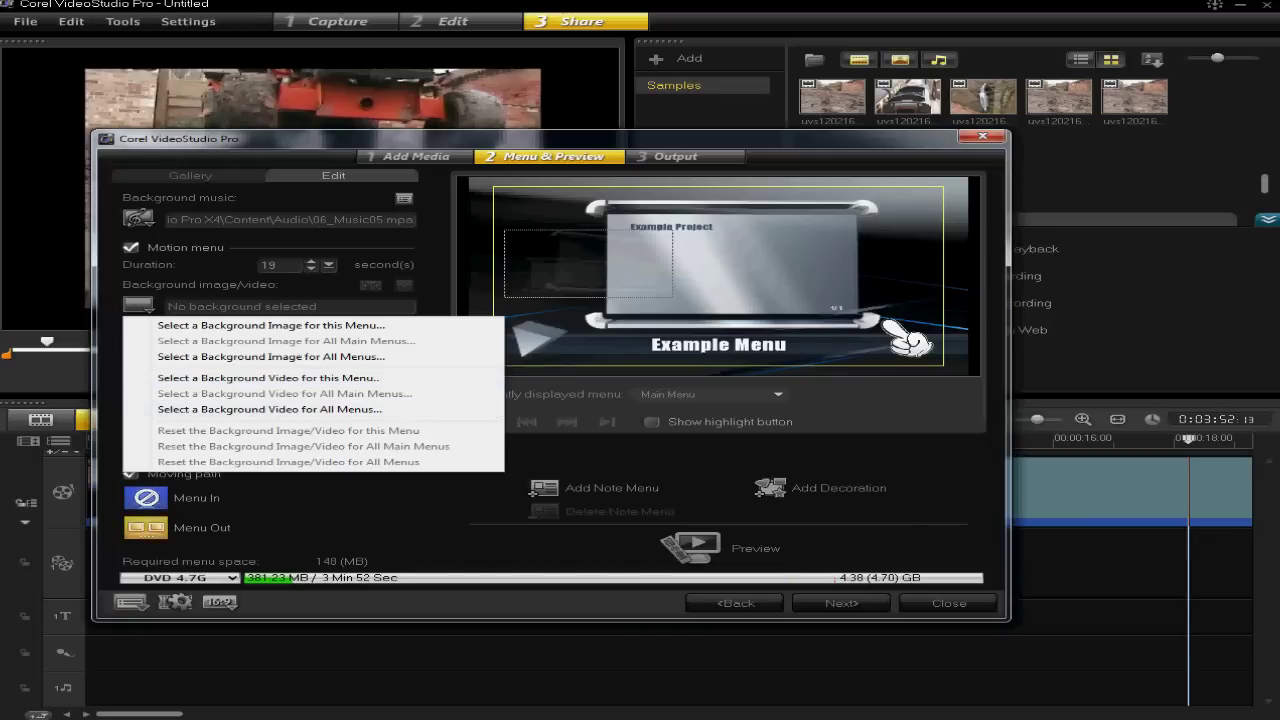
pyautogui.press('Escape')
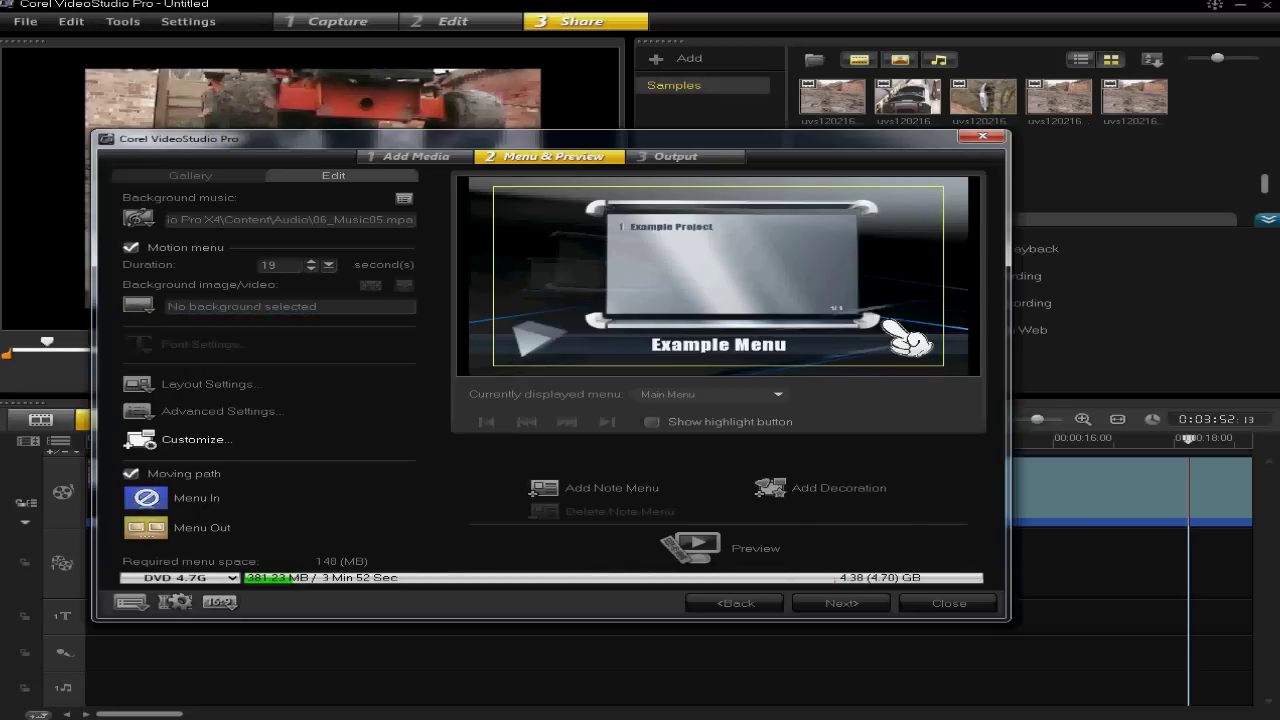
# Customize the menu with the green circular navigation buttons, placing the play button enlarged to the left of the title
pyautogui.click(192, 439)
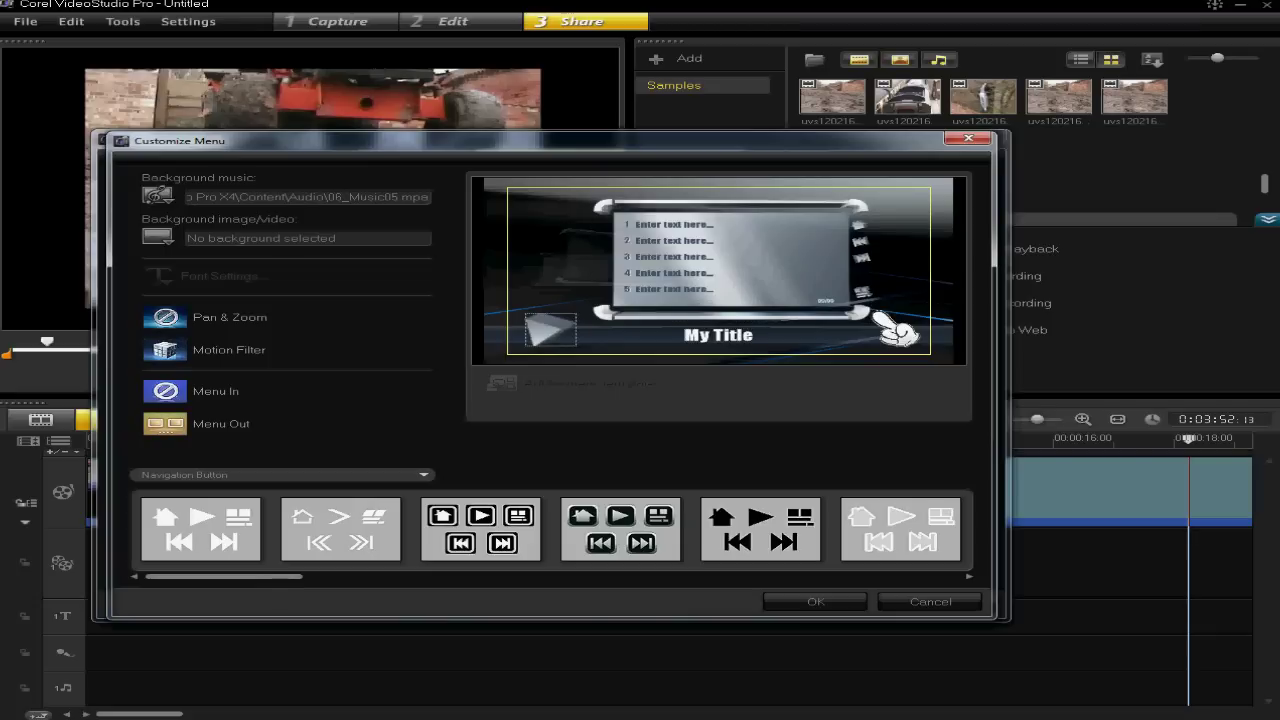
pyautogui.click(362, 577)
pyautogui.moveTo(364, 577); pyautogui.dragTo(613, 577)
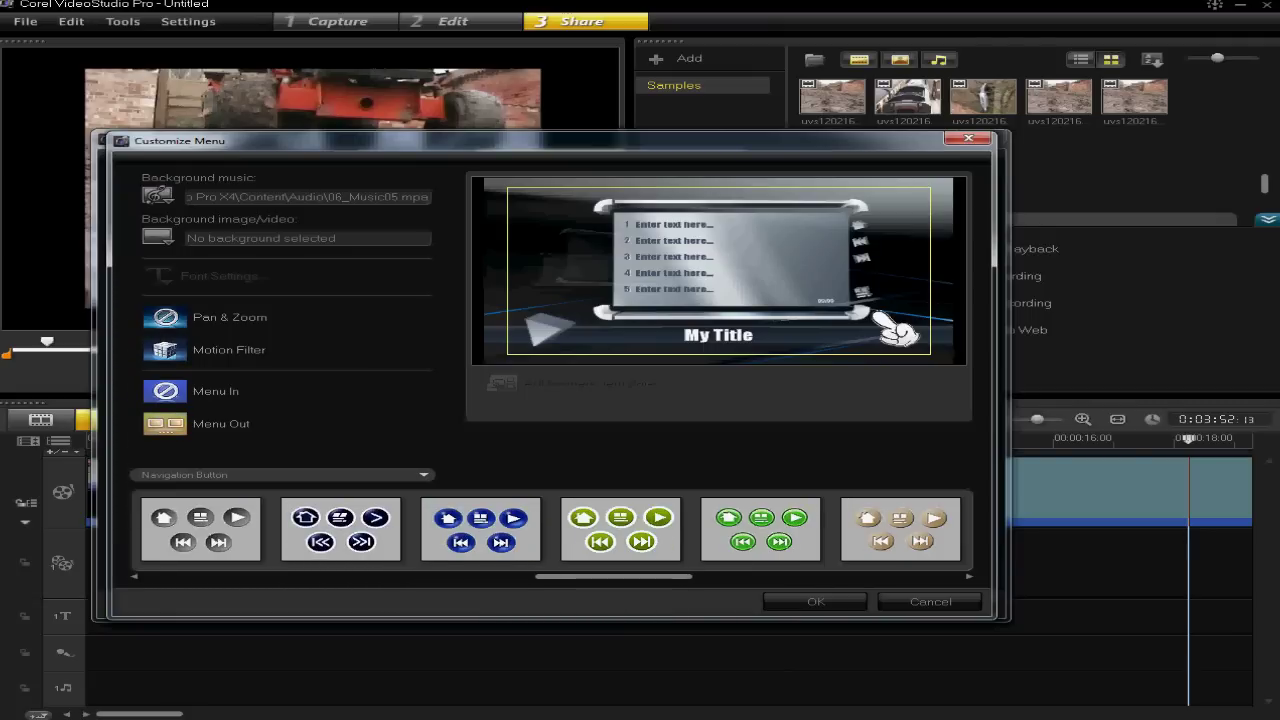
pyautogui.click(760, 529)
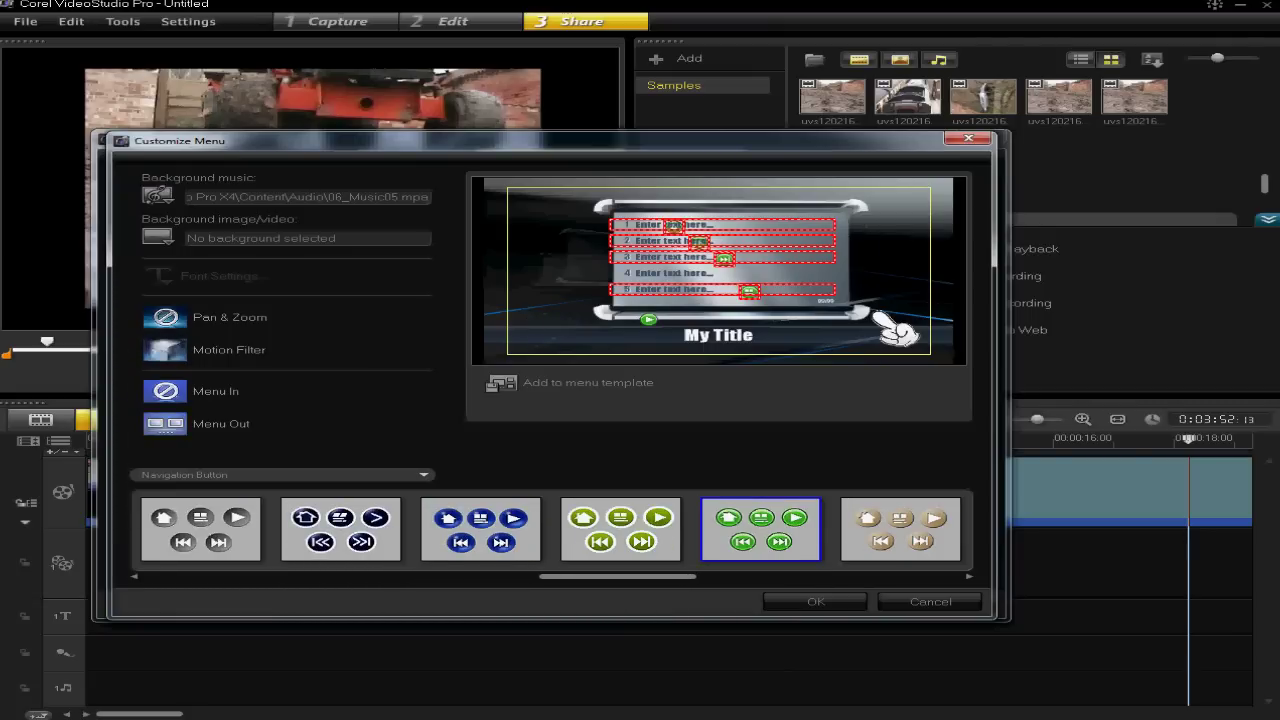
pyautogui.click(648, 319)
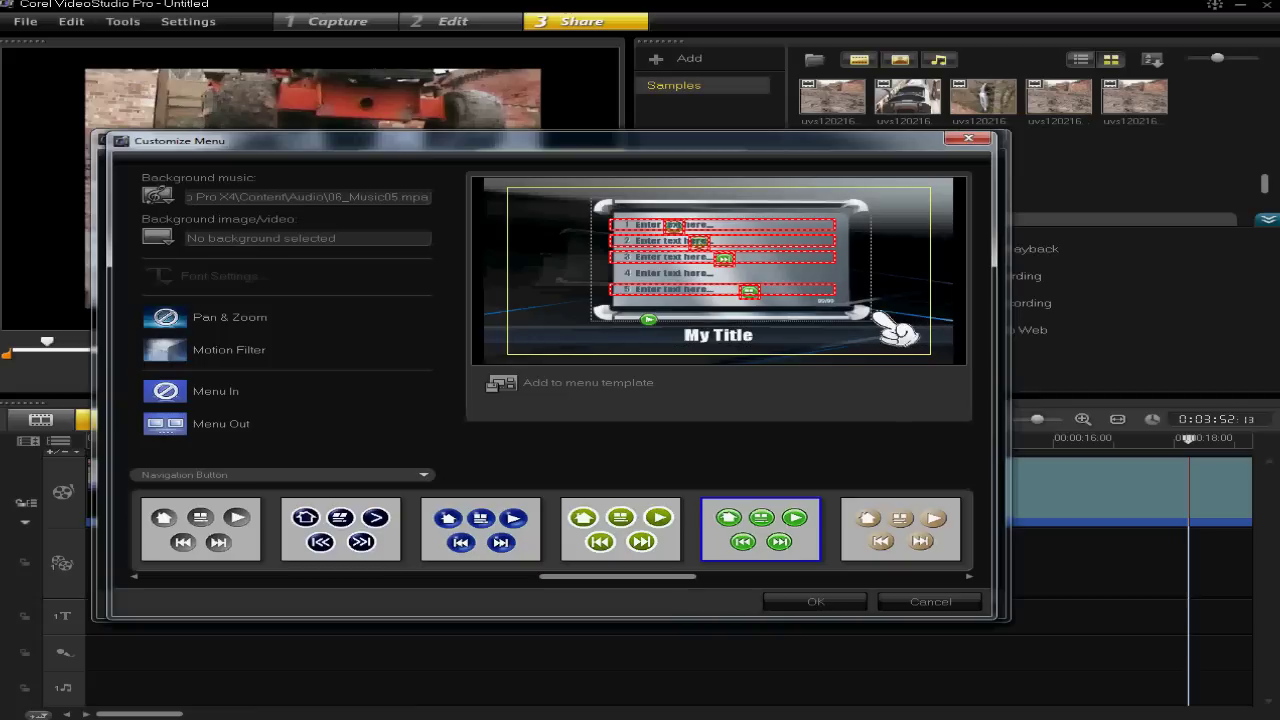
pyautogui.click(648, 319)
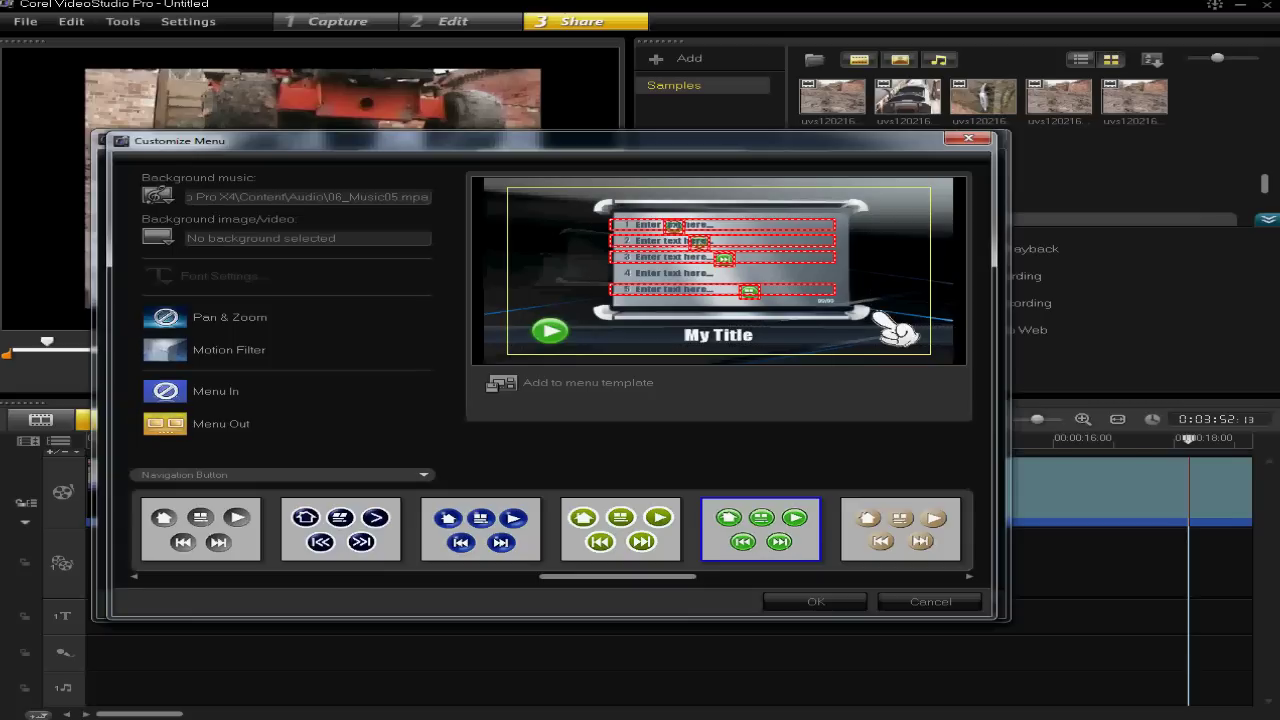
pyautogui.press('Escape')
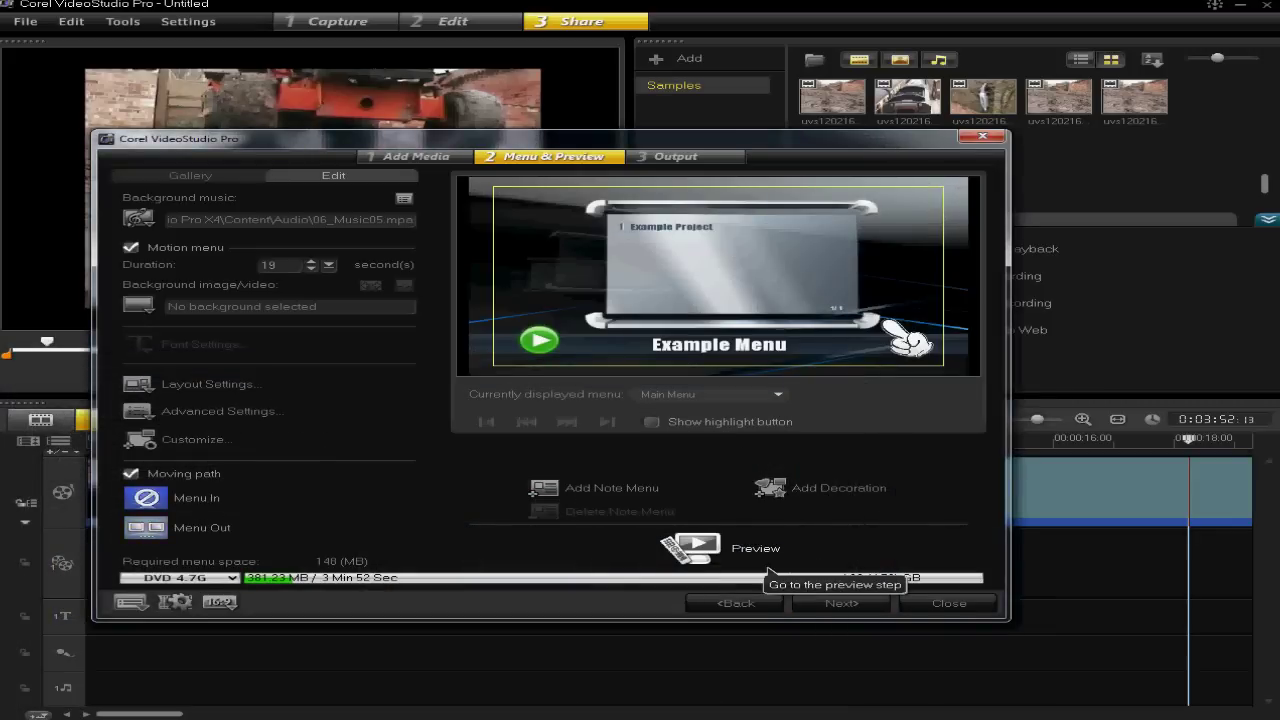
# Continue from the finished menu design to the disc output stage
pyautogui.click(768, 570)
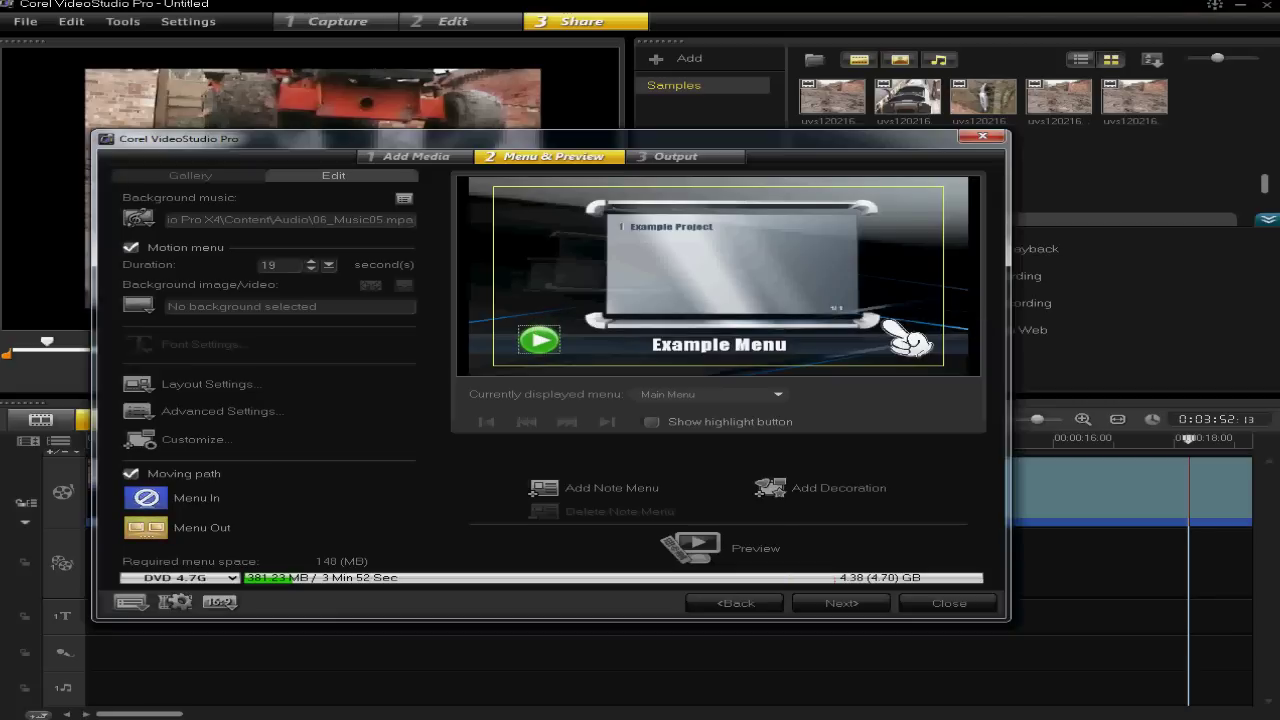
pyautogui.click(826, 607)
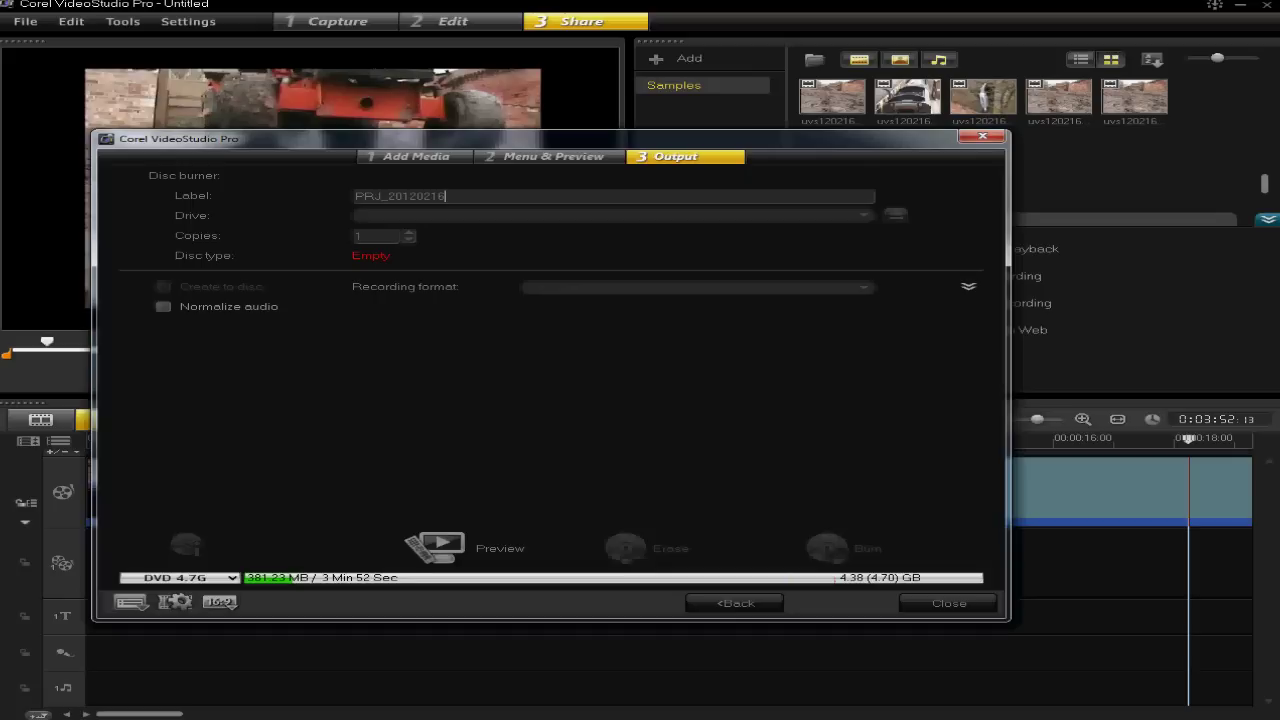